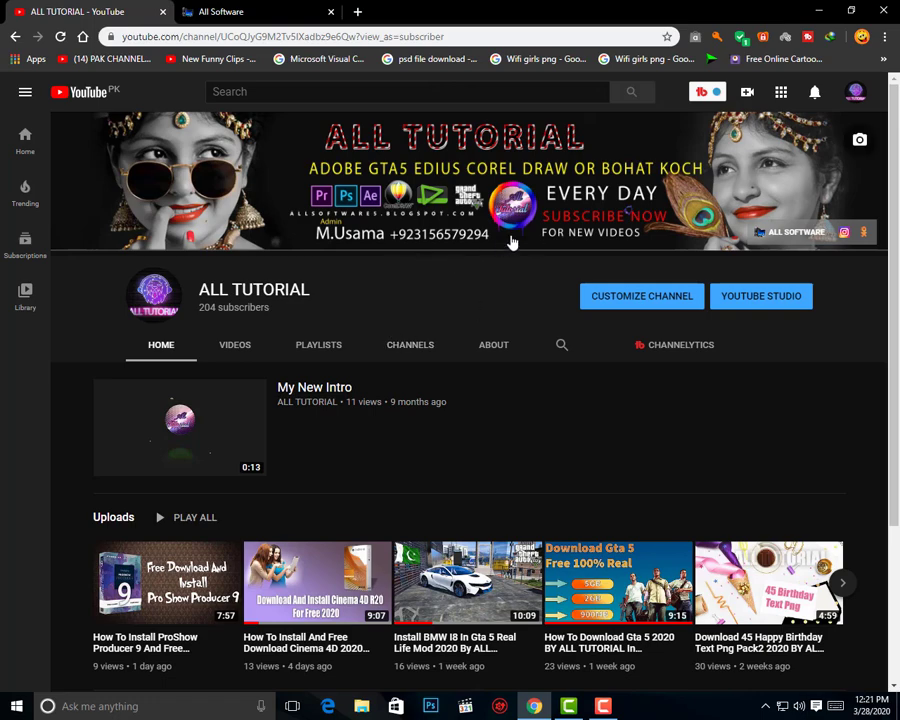
Step: Open the SHAREi post from the recent posts on the All Software blog
{"action": "left_click", "coordinate": [265, 12]}
{"action": "scroll", "coordinate": [115, 420], "scroll_direction": "down", "scroll_amount": 3}
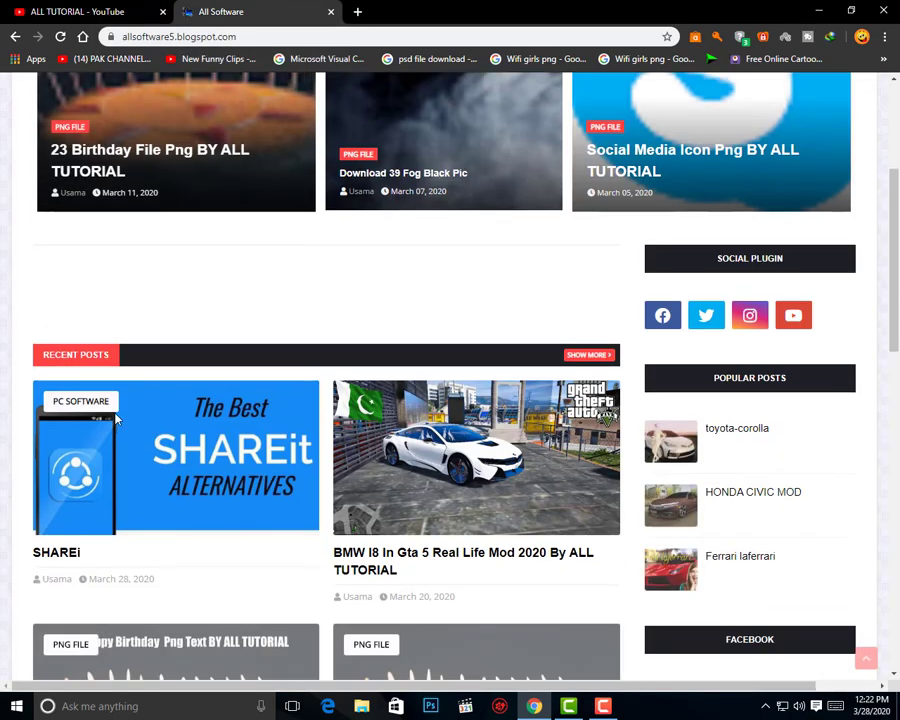
{"action": "scroll", "coordinate": [48, 545], "scroll_direction": "down", "scroll_amount": 2}
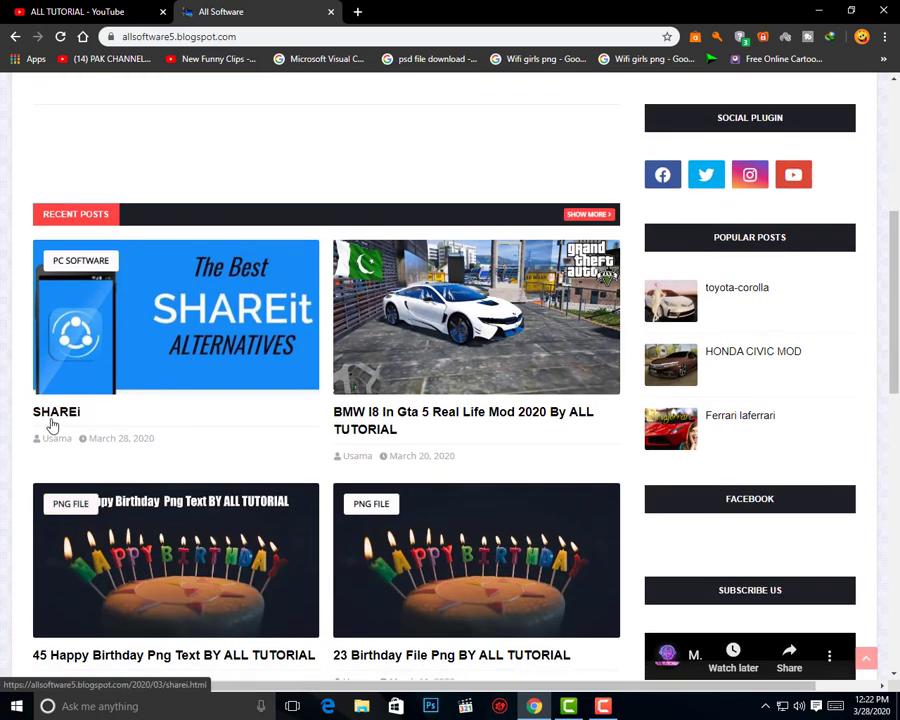
{"action": "left_click", "coordinate": [51, 421]}
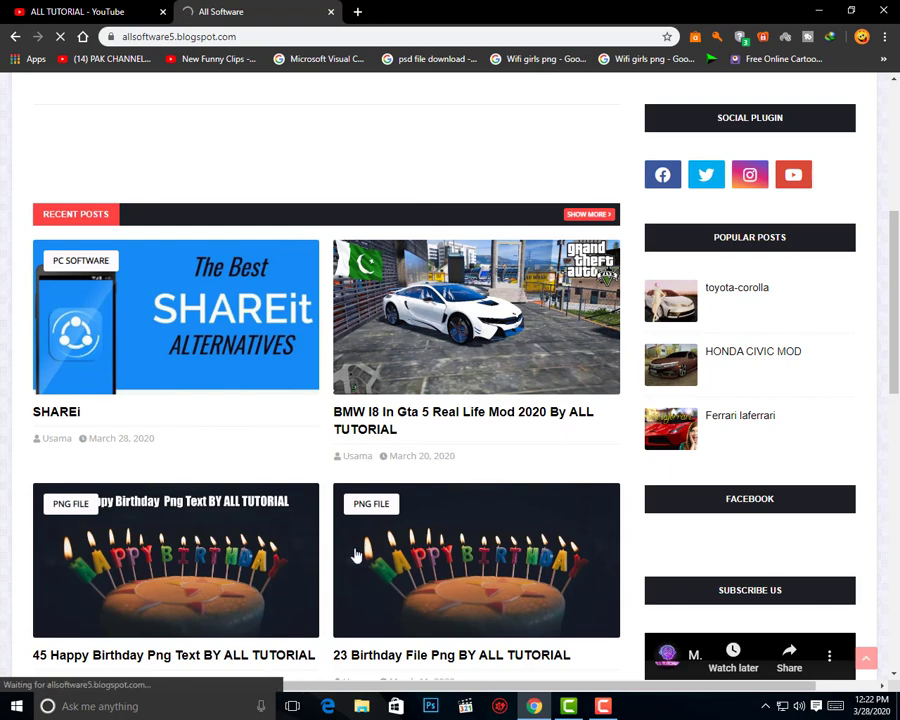
{"action": "scroll", "coordinate": [567, 323], "scroll_direction": "down", "scroll_amount": 2}
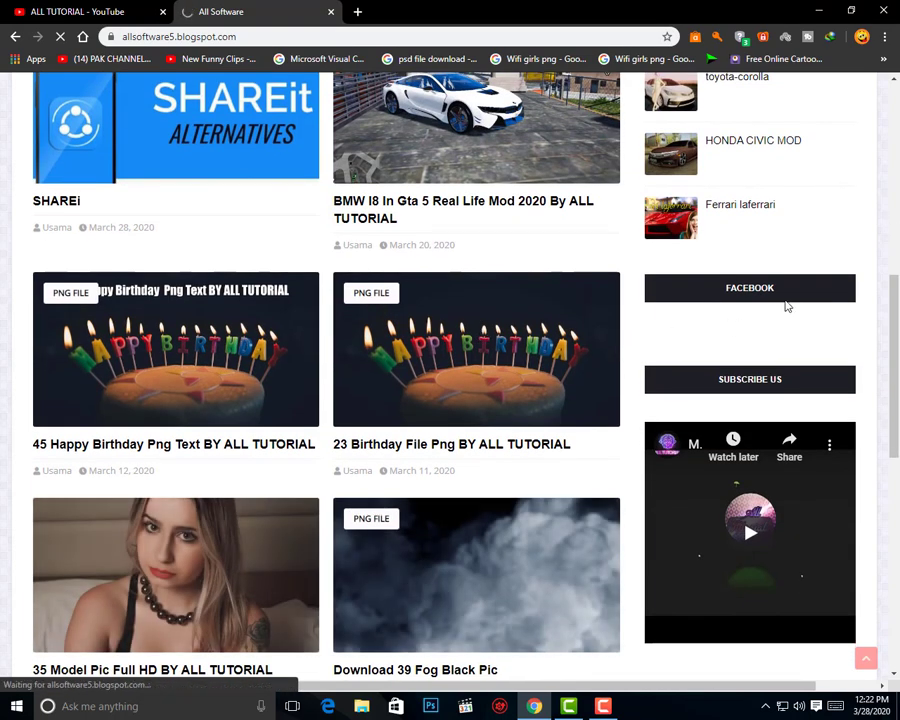
{"action": "scroll", "coordinate": [269, 316], "scroll_direction": "down", "scroll_amount": 3}
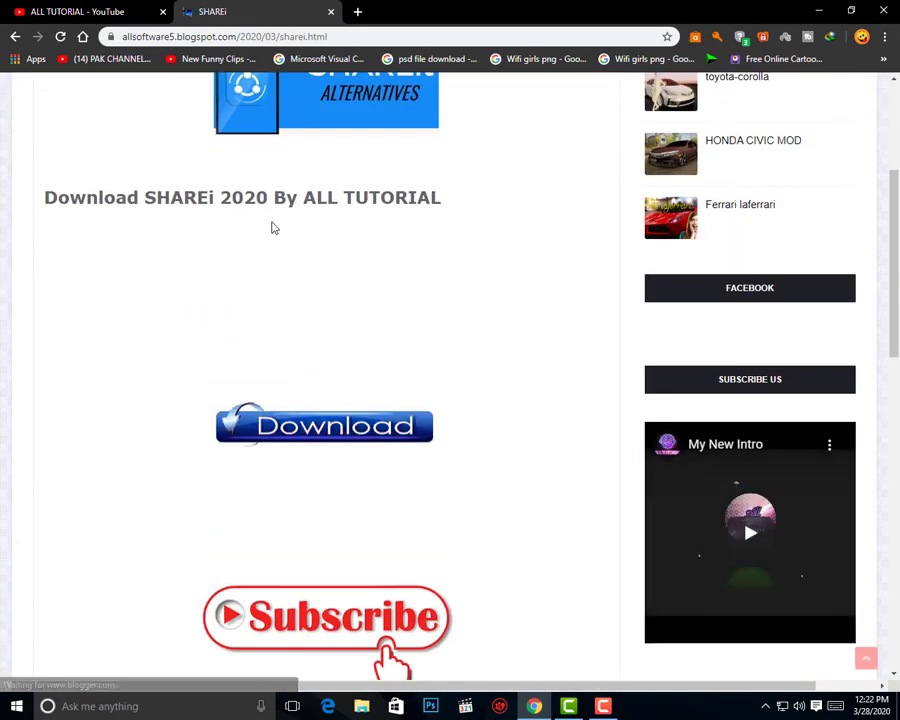
{"action": "scroll", "coordinate": [270, 226], "scroll_direction": "up", "scroll_amount": 3}
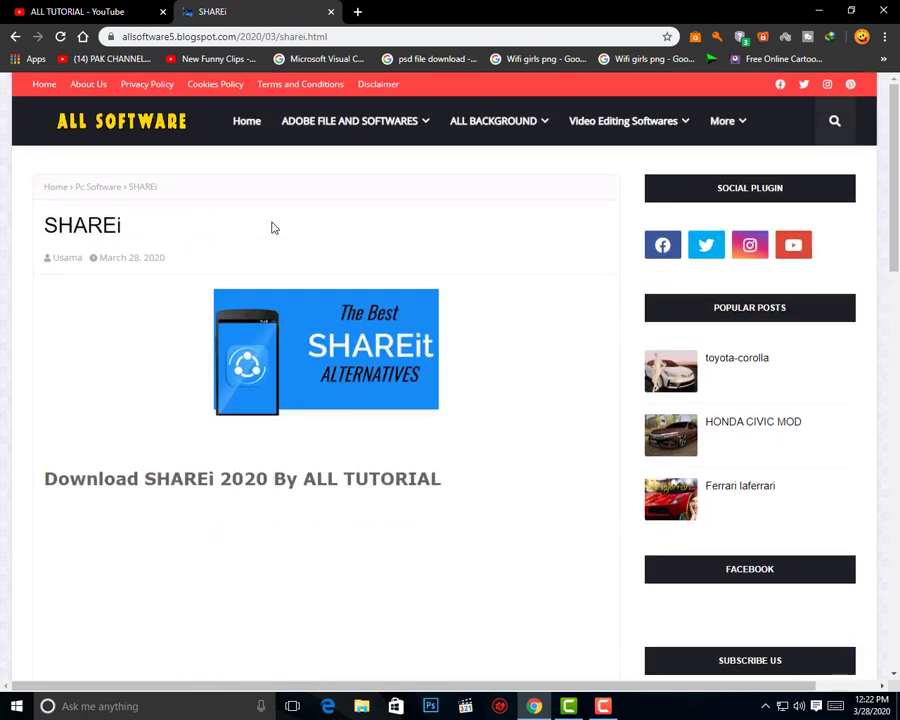
Step: Follow the SHAREi post's download link and deny the gatustox.net notification request
{"action": "scroll", "coordinate": [271, 228], "scroll_direction": "down", "scroll_amount": 4}
{"action": "left_click", "coordinate": [256, 358]}
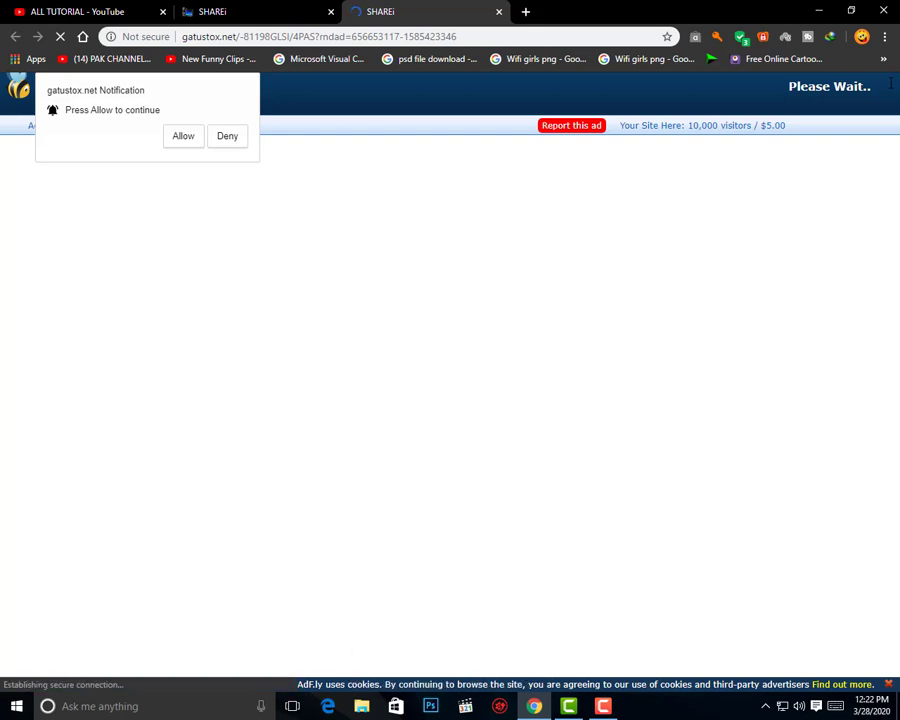
{"action": "left_click", "coordinate": [216, 141]}
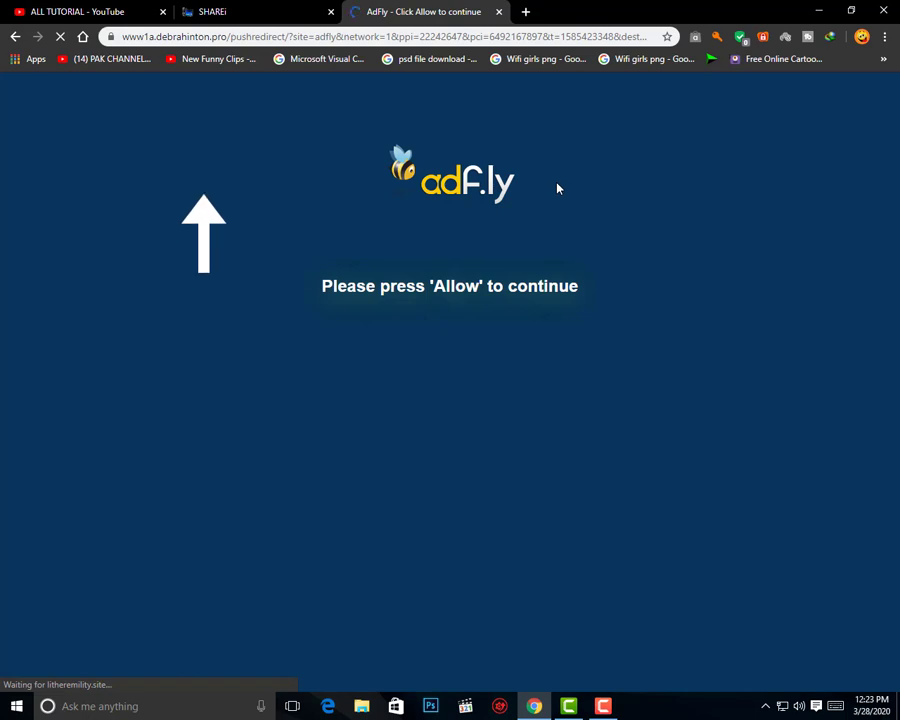
Step: Allow notifications from www1a.debrahinton.pro on the AdFly page
{"action": "left_click_drag", "start_coordinate": [321, 295], "coordinate": [583, 290]}
{"action": "left_click", "coordinate": [529, 287]}
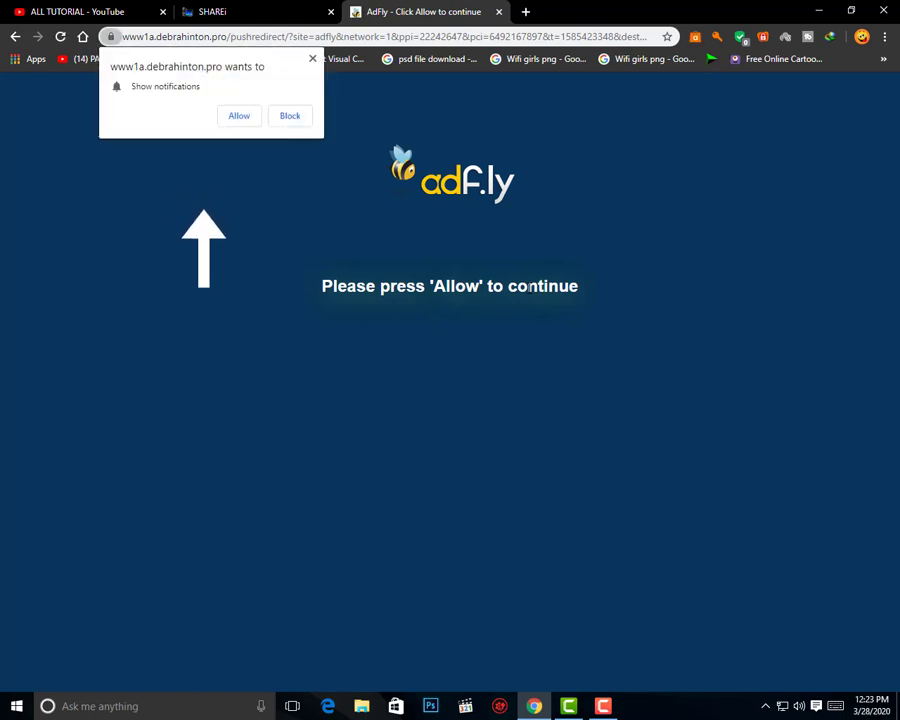
{"action": "left_click", "coordinate": [226, 121]}
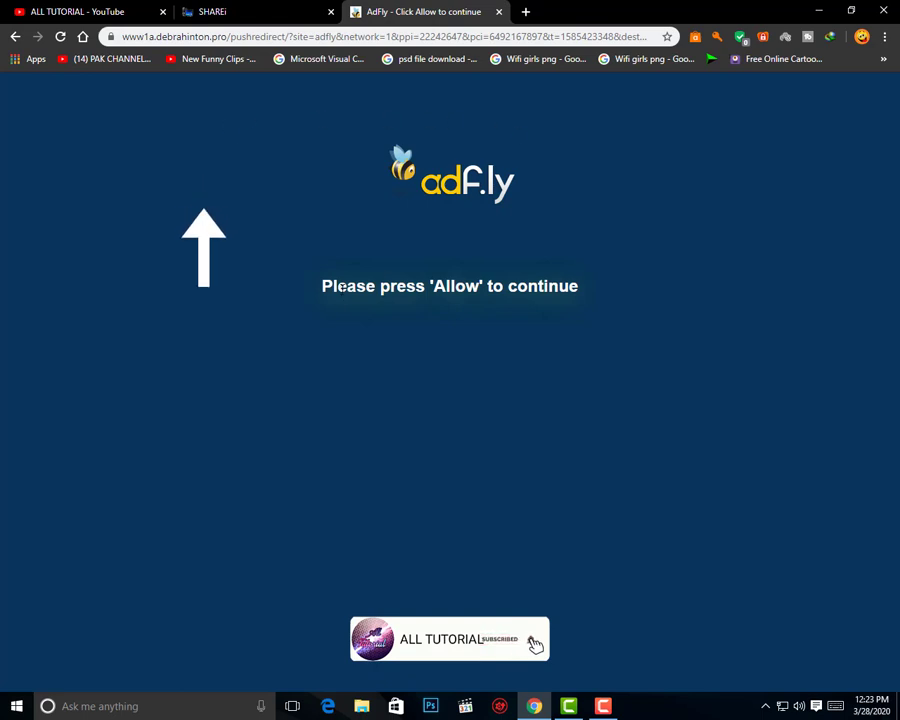
{"action": "left_click_drag", "start_coordinate": [322, 287], "coordinate": [578, 287]}
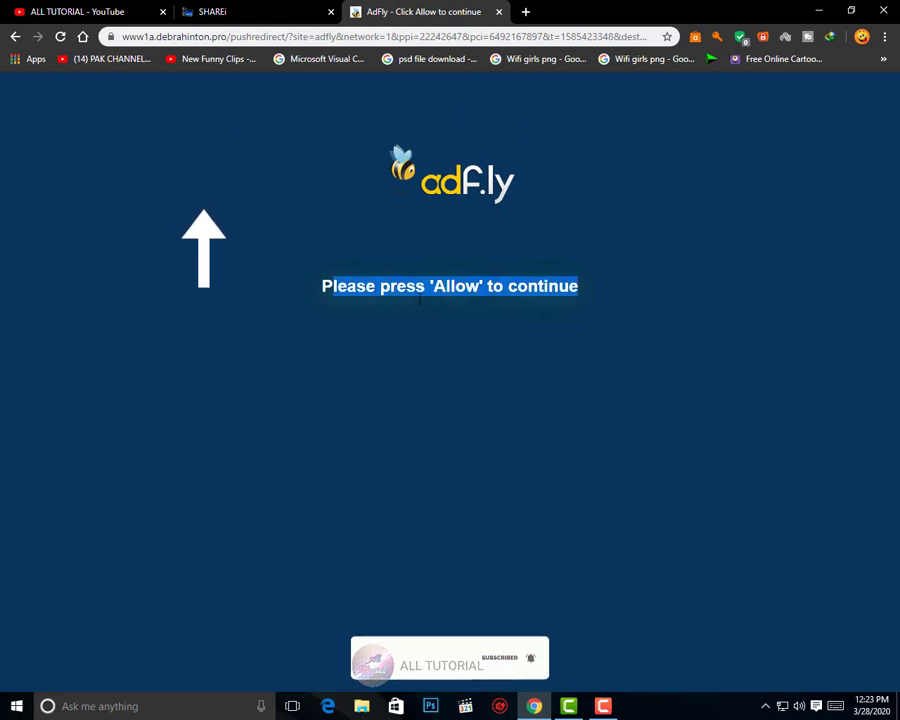
{"action": "left_click", "coordinate": [322, 289]}
{"action": "left_click_drag", "start_coordinate": [322, 290], "coordinate": [548, 302]}
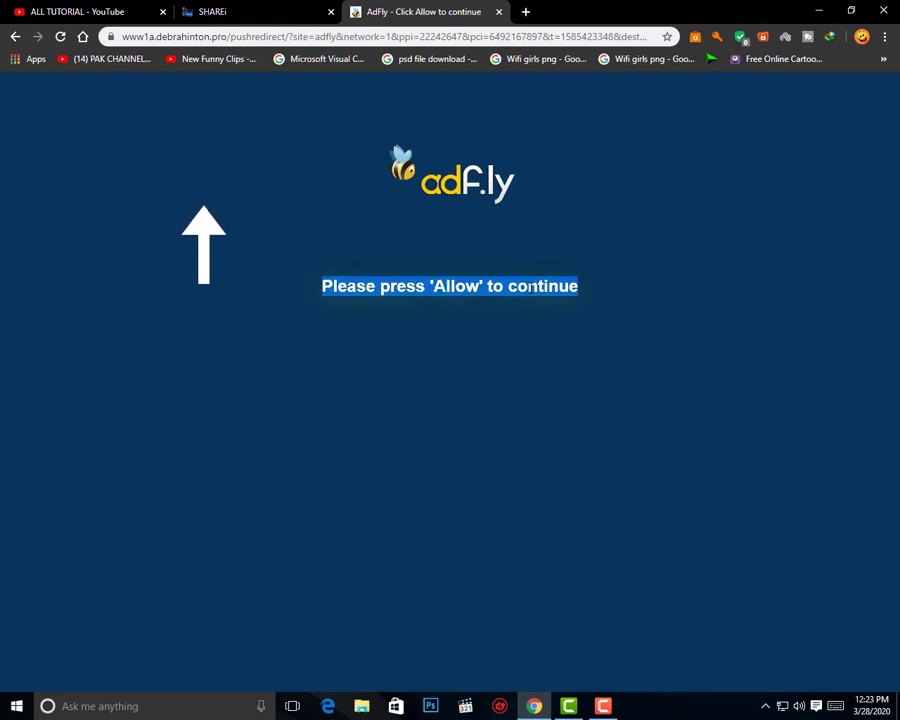
{"action": "left_click", "coordinate": [659, 293]}
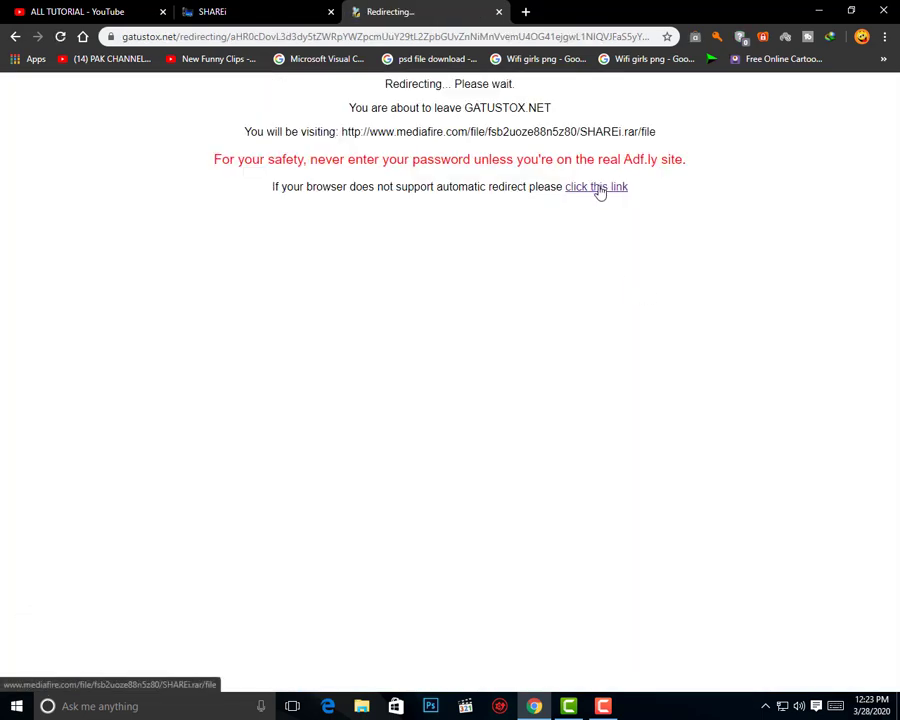
Step: Follow the redirect link to MediaFire and start downloading SHAREi.rar to the Compressed downloads folder
{"action": "left_click", "coordinate": [597, 188]}
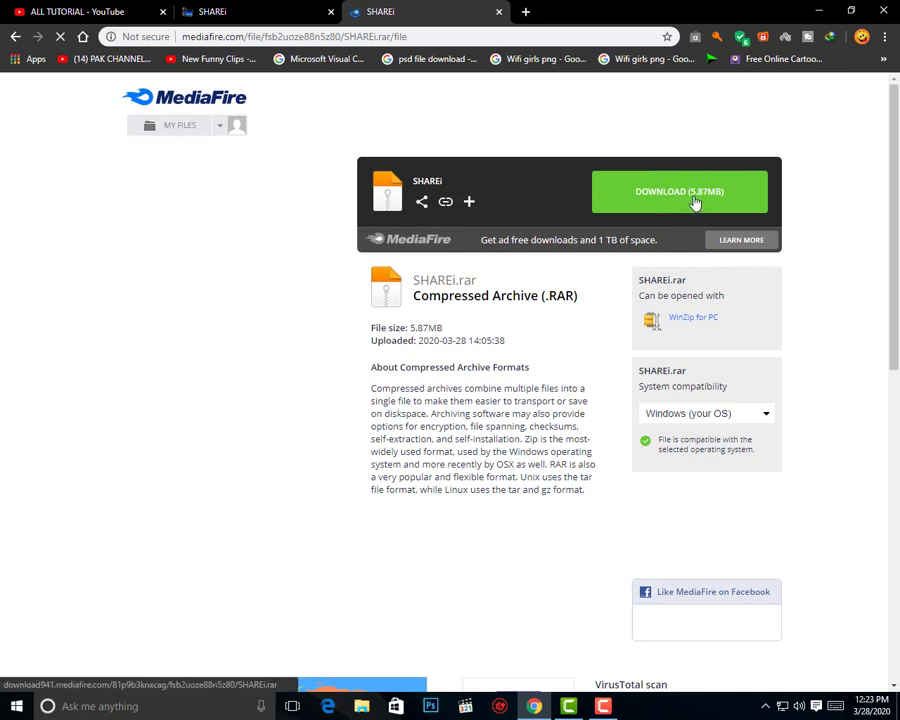
{"action": "left_click", "coordinate": [695, 203]}
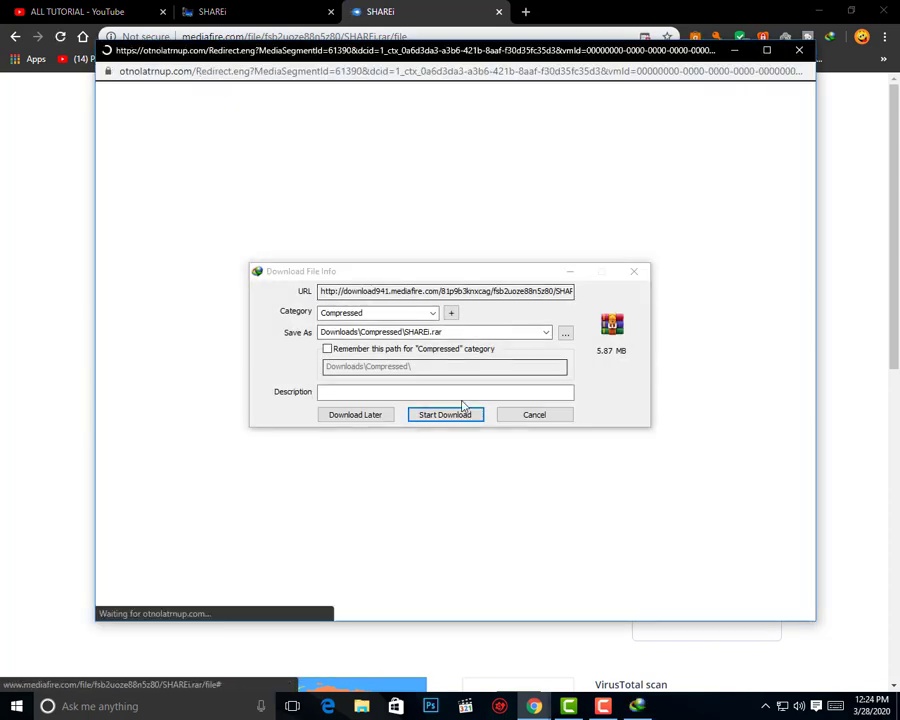
{"action": "left_click", "coordinate": [458, 412]}
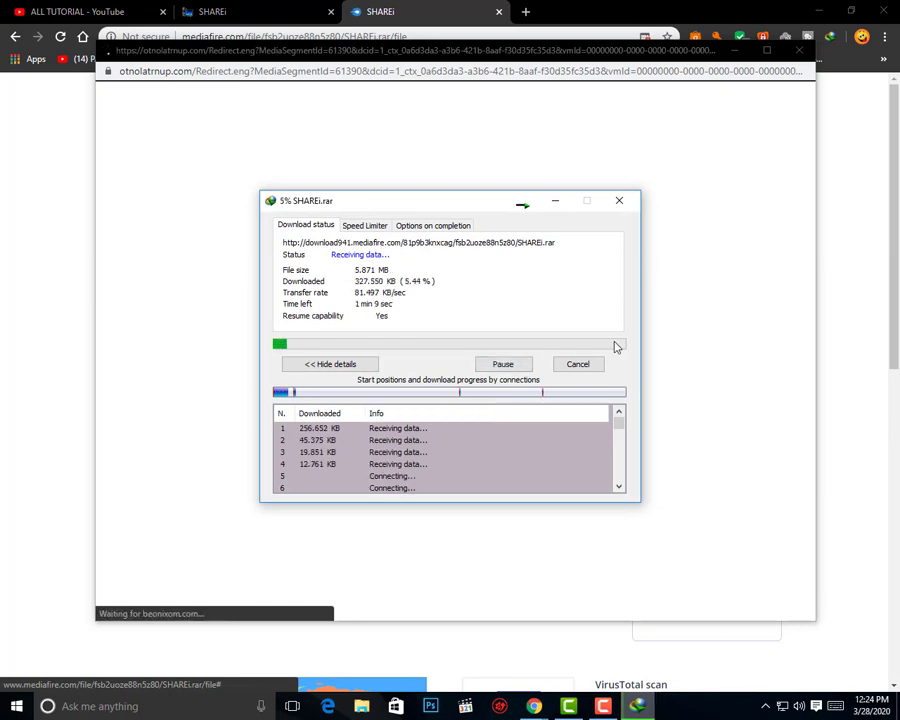
Step: Cancel the SHAREi.rar download and close the advertising pop-up and the MediaFire page
{"action": "left_click", "coordinate": [592, 366]}
{"action": "left_click", "coordinate": [797, 49]}
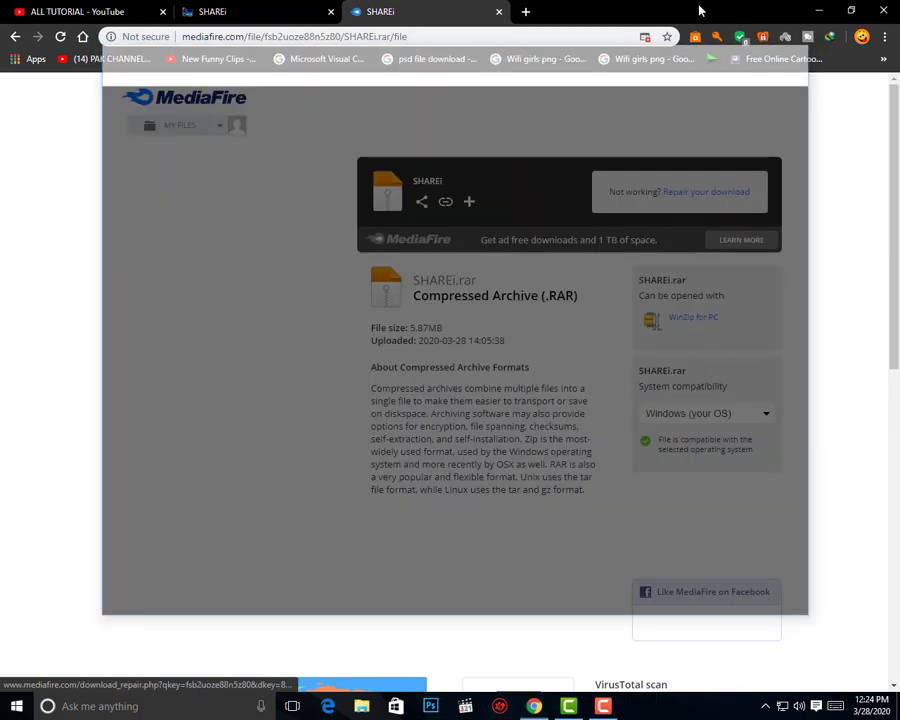
{"action": "left_click", "coordinate": [499, 11]}
{"action": "scroll", "coordinate": [160, 88], "scroll_direction": "up", "scroll_amount": 5}
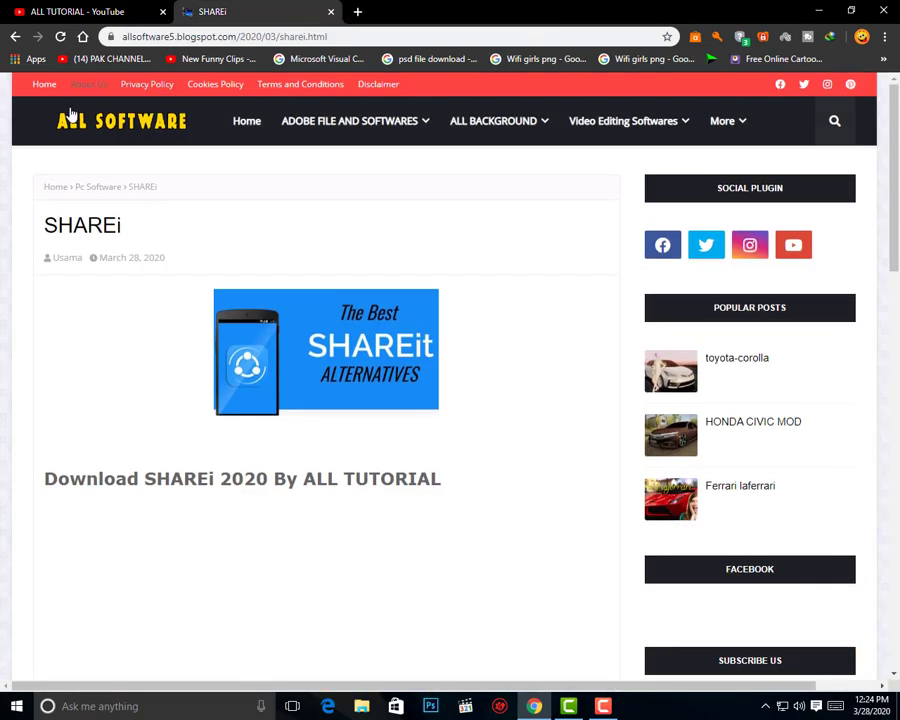
Step: Minimize the browser, refresh the desktop and move the SHAREi archive to the upper middle of the desktop
{"action": "left_click", "coordinate": [65, 10]}
{"action": "left_click", "coordinate": [818, 9]}
{"action": "right_click", "coordinate": [402, 214]}
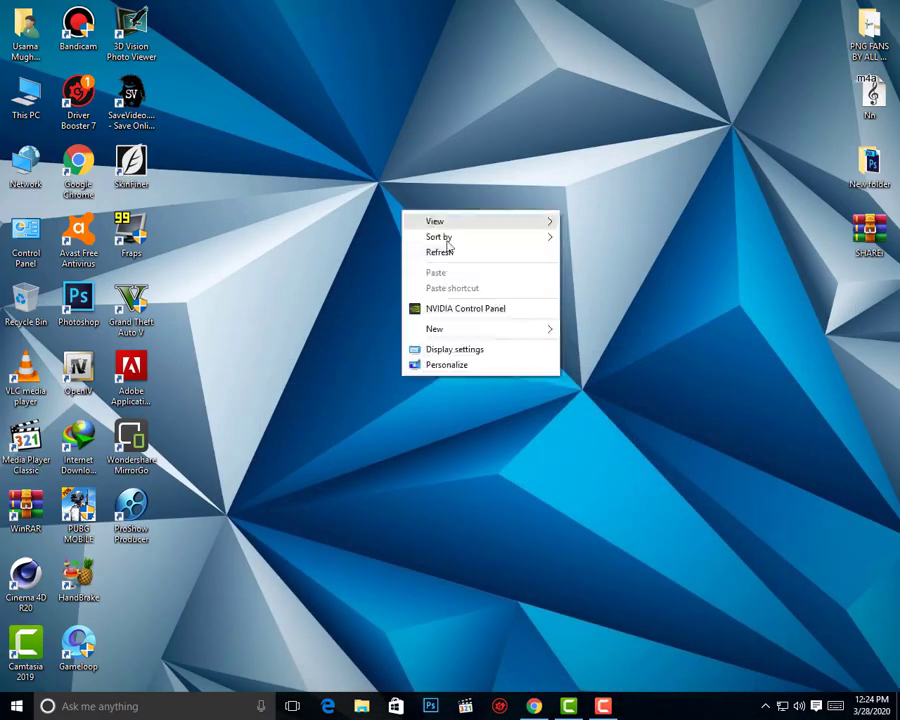
{"action": "left_click", "coordinate": [440, 250]}
{"action": "left_click_drag", "start_coordinate": [869, 255], "coordinate": [482, 180]}
{"action": "right_click", "coordinate": [388, 188]}
{"action": "left_click", "coordinate": [430, 229]}
Step: Extract the SHAREi archive into its own SHAREi folder on the desktop, entering the archive password
{"action": "right_click", "coordinate": [489, 168]}
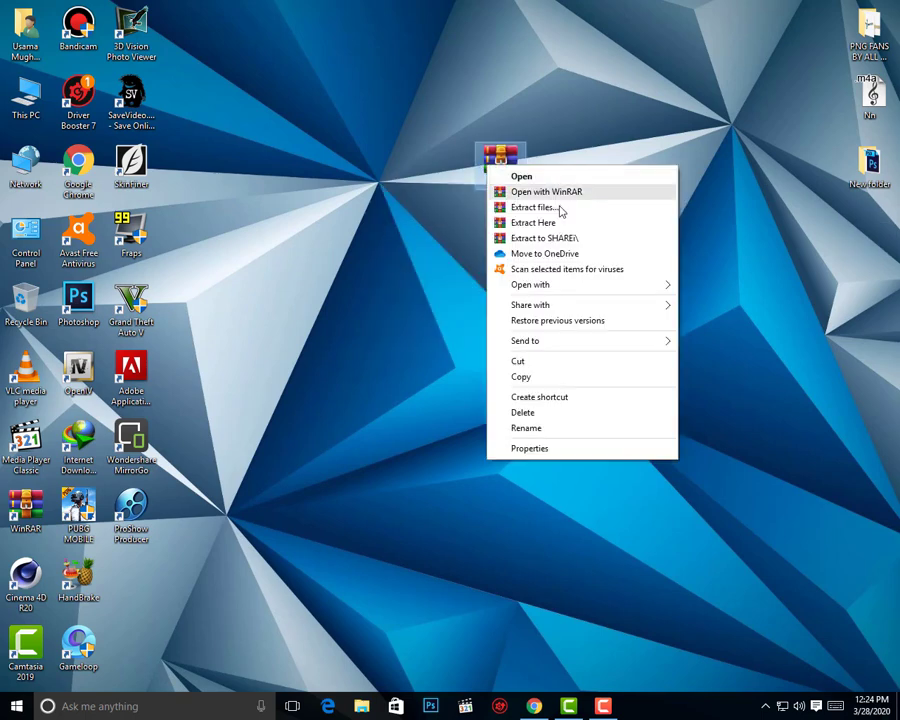
{"action": "left_click", "coordinate": [525, 239]}
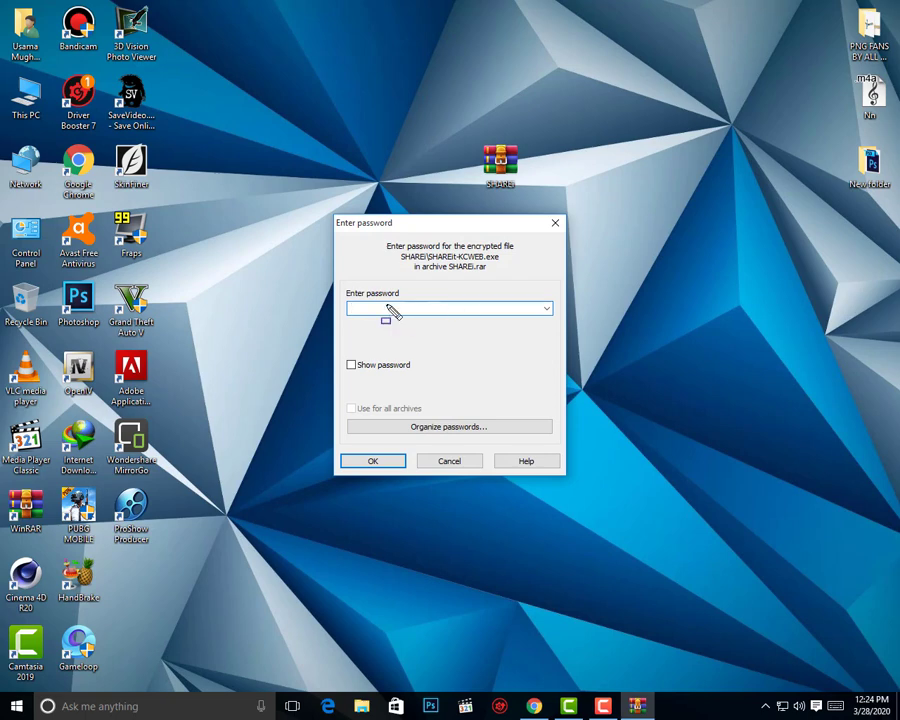
{"action": "mouse_move", "coordinate": [340, 282]}
{"action": "left_mouse_down"}
{"action": "mouse_move", "coordinate": [400, 350]}
{"action": "mouse_move", "coordinate": [566, 340]}
{"action": "mouse_move", "coordinate": [557, 336]}
{"action": "left_mouse_up"}
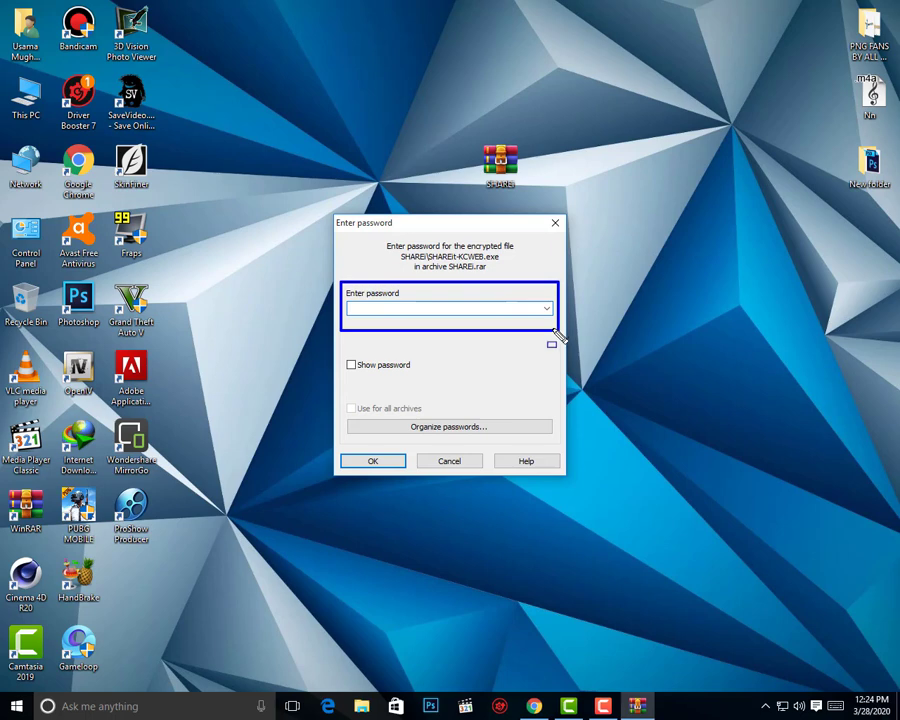
{"action": "key", "text": "Escape"}
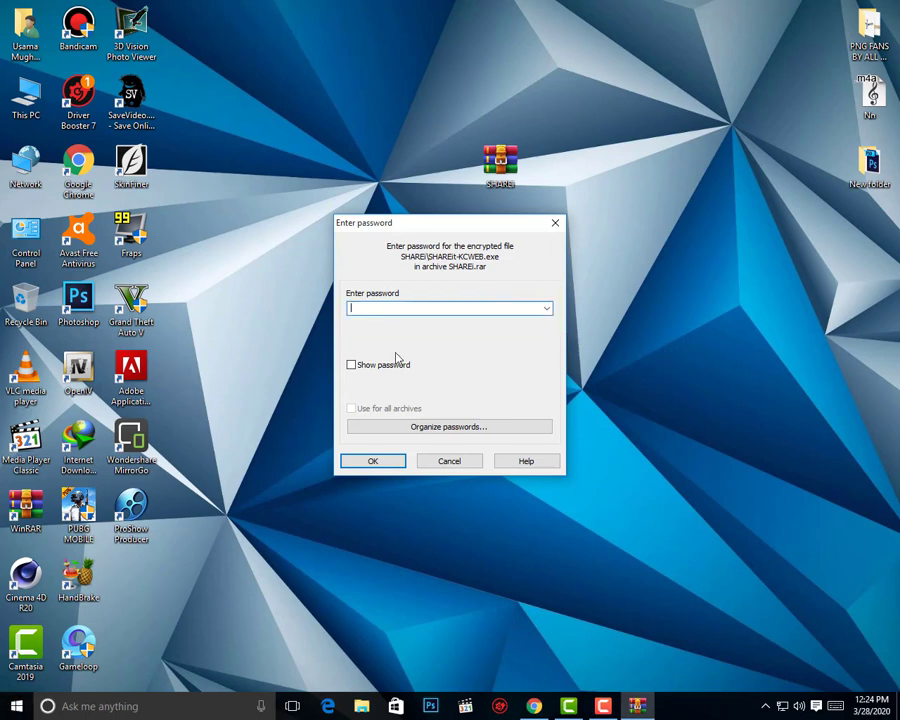
{"action": "type", "text": "4"}
{"action": "left_click", "coordinate": [392, 463]}
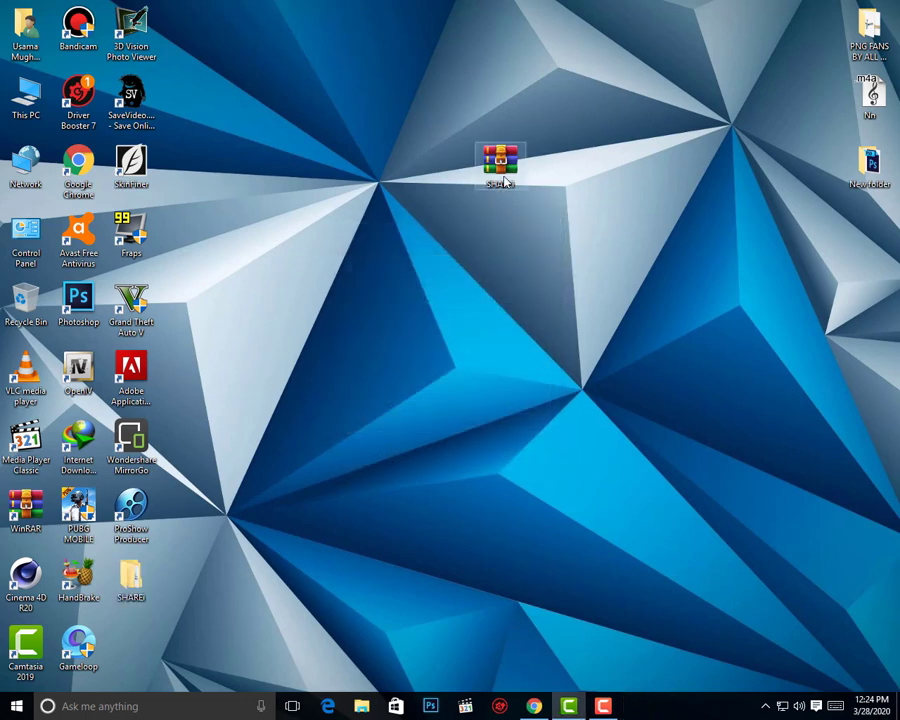
Step: Move the SHAREi archive to the Recycle Bin and empty the bin
{"action": "left_click_drag", "start_coordinate": [500, 160], "coordinate": [22, 312]}
{"action": "right_click", "coordinate": [22, 312]}
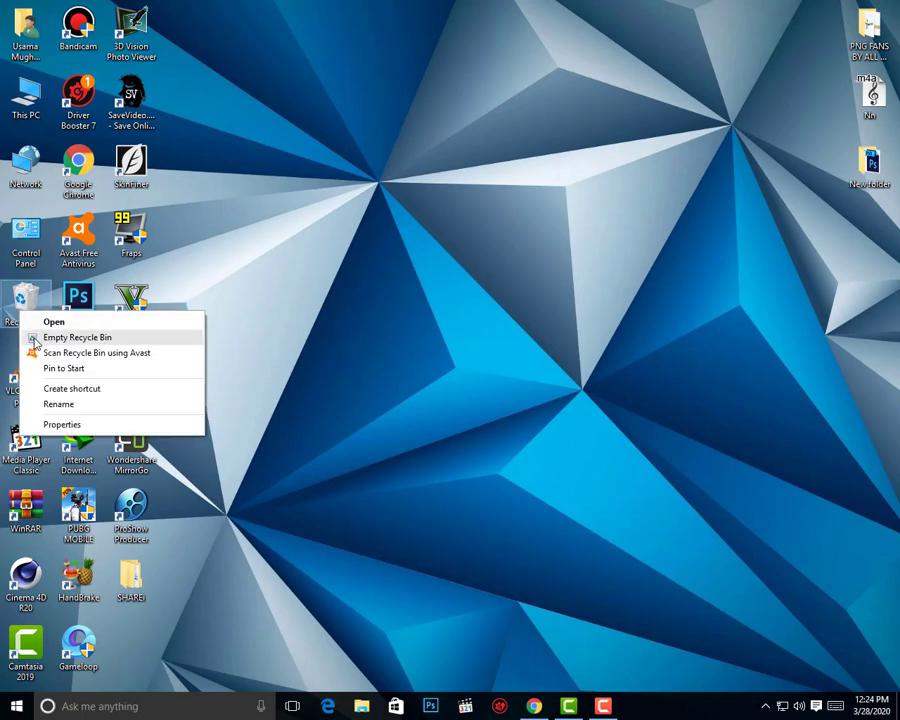
{"action": "left_click", "coordinate": [70, 337]}
{"action": "left_click", "coordinate": [494, 408]}
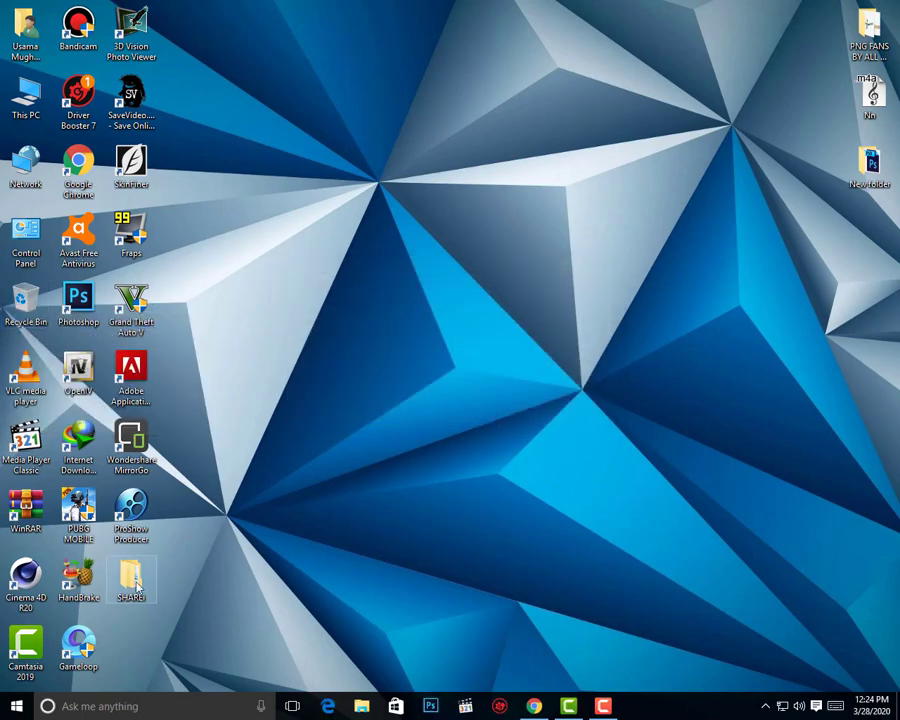
Step: Open the SHAREi subfolder inside the extracted SHAREi folder and enlarge its file icons
{"action": "double_click", "coordinate": [132, 580]}
{"action": "double_click", "coordinate": [200, 90]}
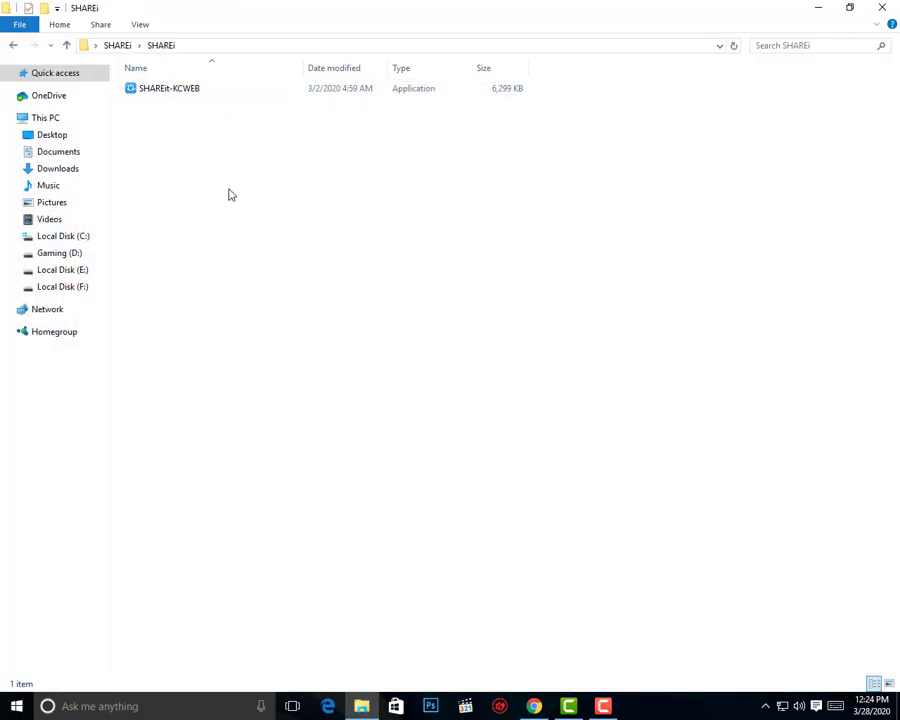
{"action": "scroll", "coordinate": [228, 193], "scroll_direction": "up", "scroll_amount": 5, "text": "ctrl"}
{"action": "scroll", "coordinate": [228, 193], "scroll_direction": "up", "scroll_amount": 1, "text": "ctrl"}
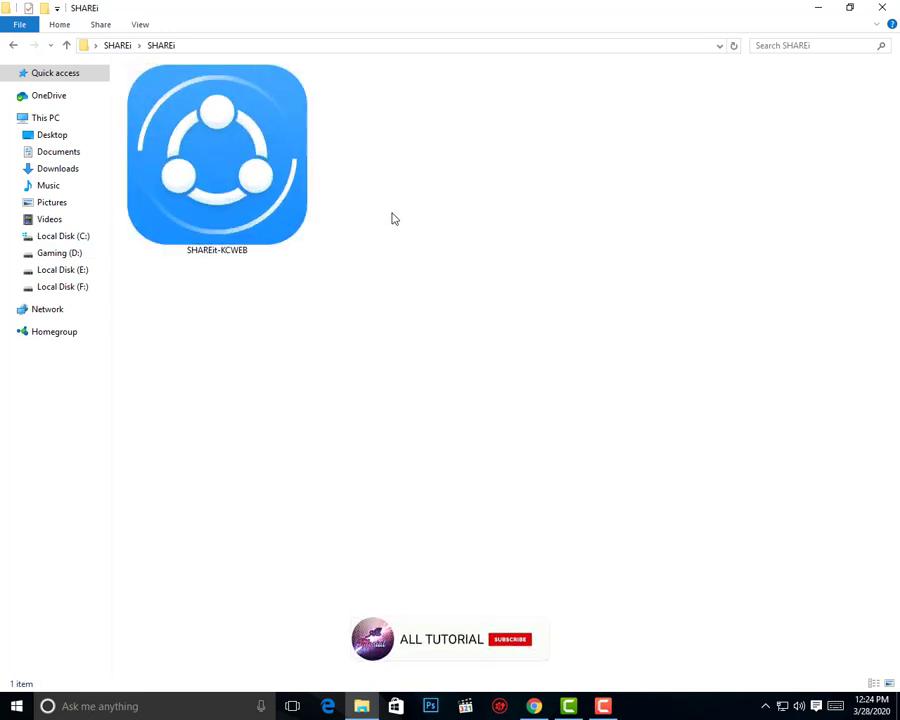
Step: Run the SHAREit-KCWEB installer, accept the license, install to the default folder and finish with Launch SHAREit enabled
{"action": "right_click", "coordinate": [234, 193]}
{"action": "left_click", "coordinate": [280, 207]}
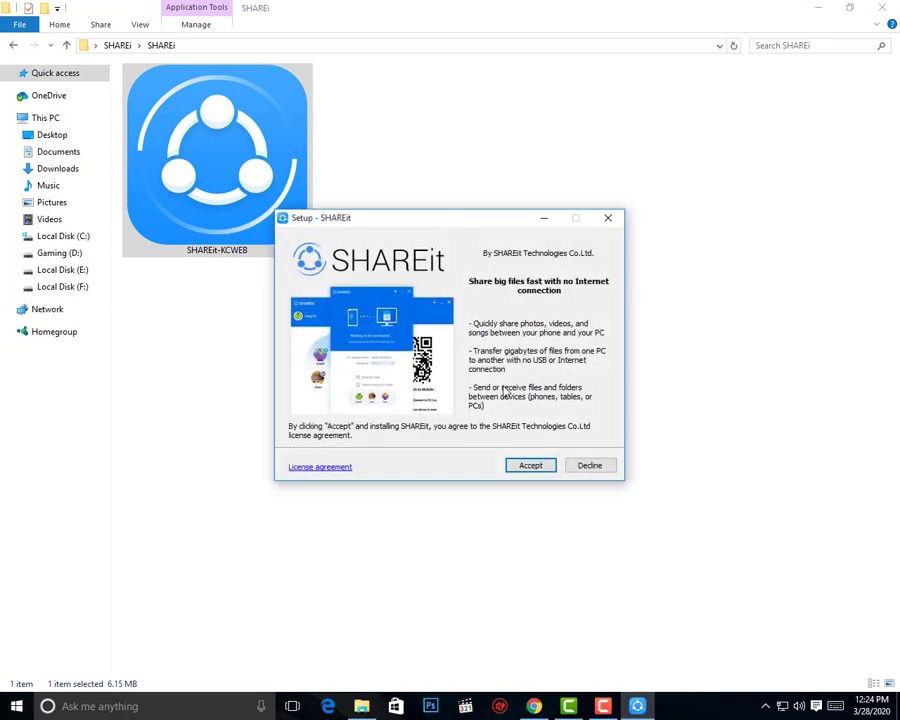
{"action": "left_click", "coordinate": [528, 467]}
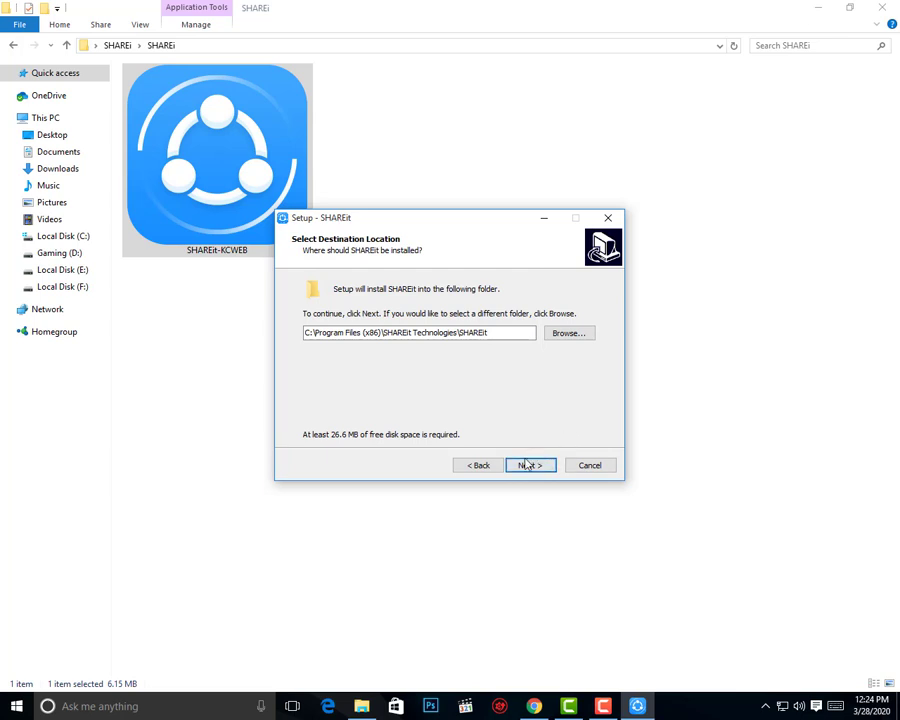
{"action": "left_click", "coordinate": [537, 466]}
{"action": "left_click", "coordinate": [531, 466]}
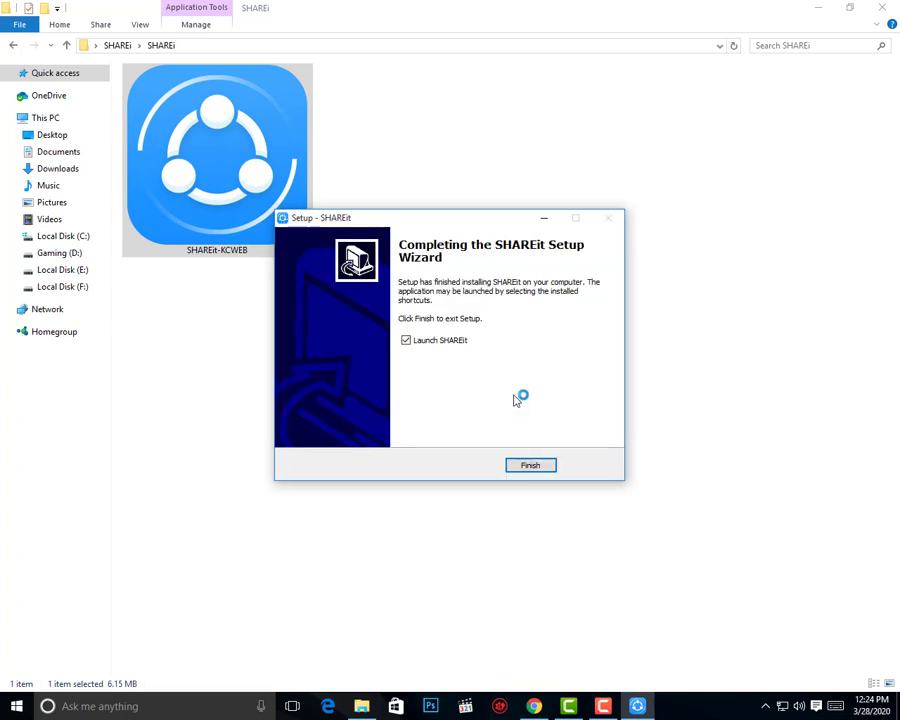
{"action": "left_click", "coordinate": [531, 466]}
Step: Show the desktop, accept SHAREit's data collection terms and advance the introduction to the Cross Platform page
{"action": "key", "text": "super+d"}
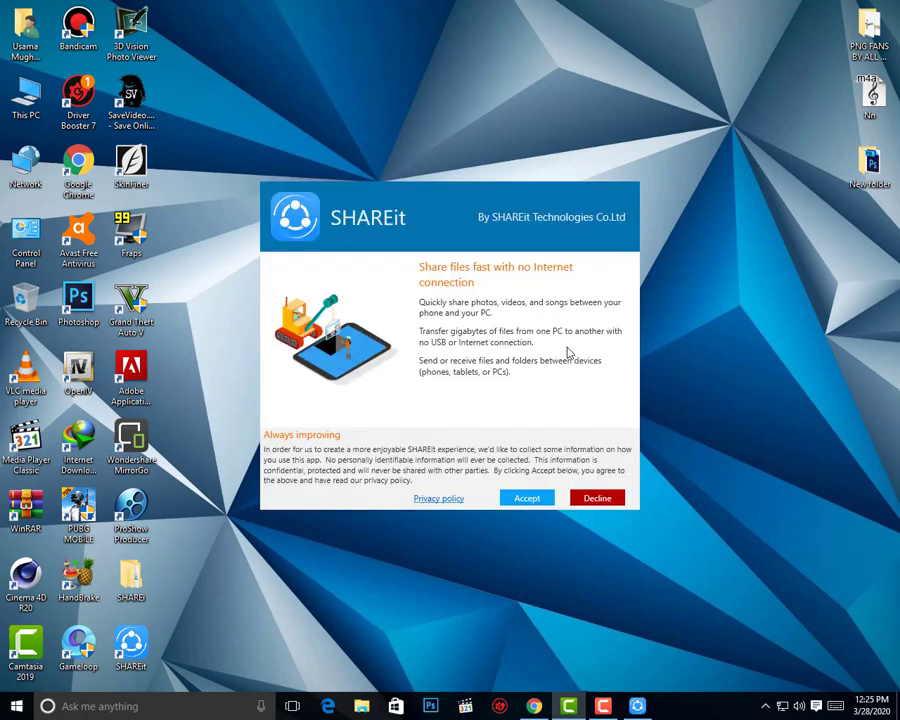
{"action": "left_click", "coordinate": [528, 499]}
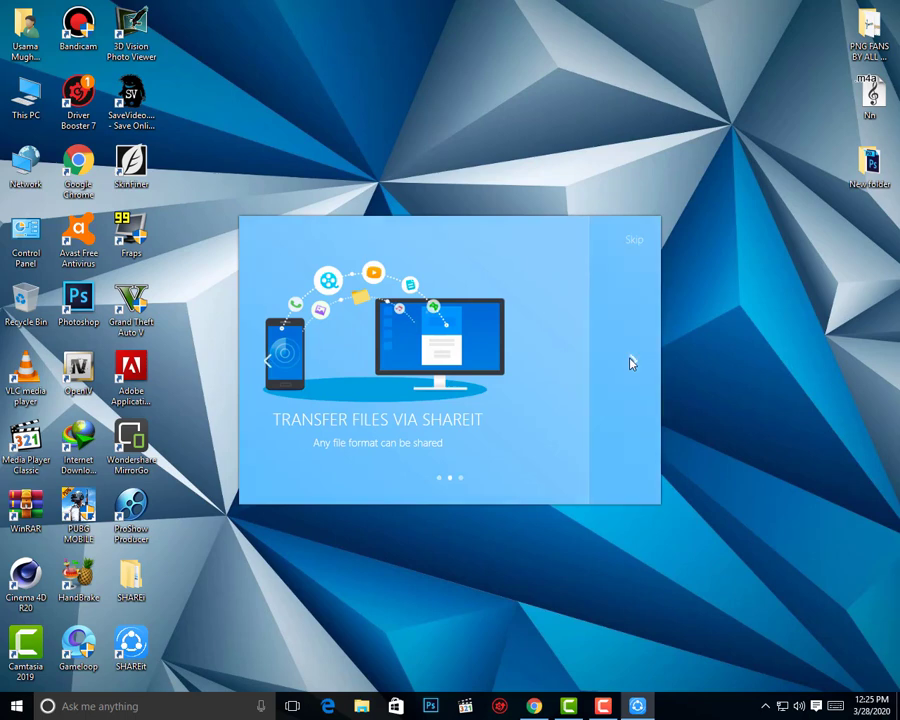
{"action": "left_click", "coordinate": [631, 362]}
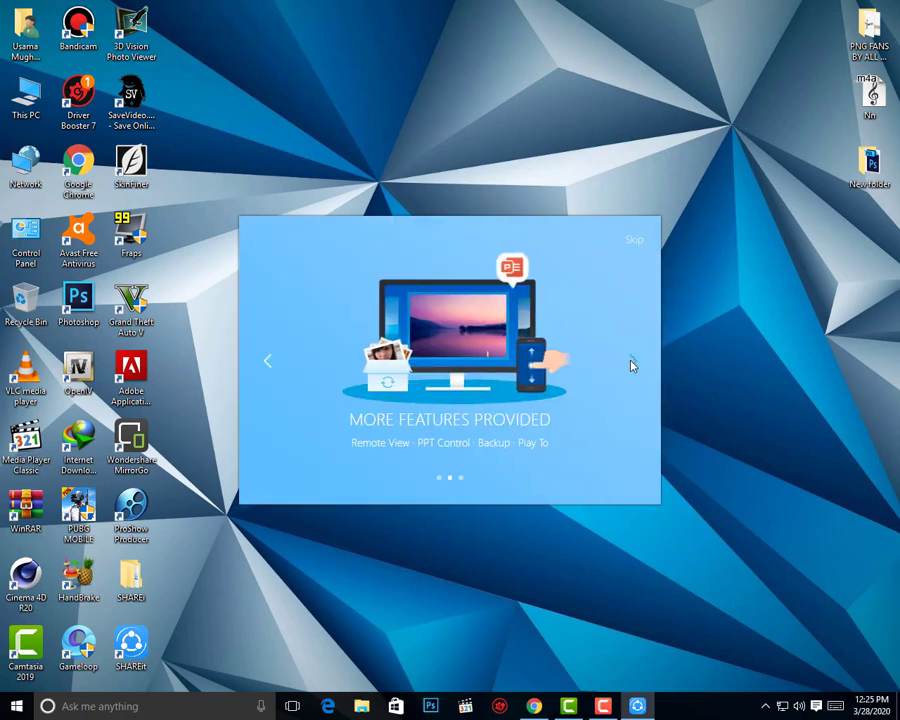
{"action": "left_click", "coordinate": [631, 365]}
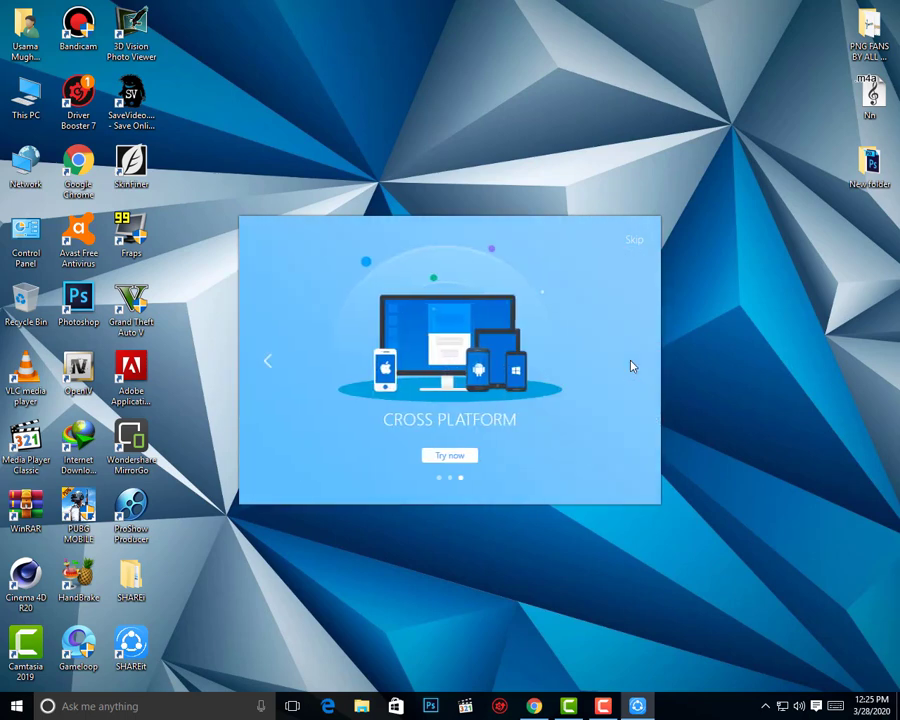
Step: Finish SHAREit's introduction with Try now, move its window aside and accept the phone's connection request
{"action": "left_click", "coordinate": [440, 460]}
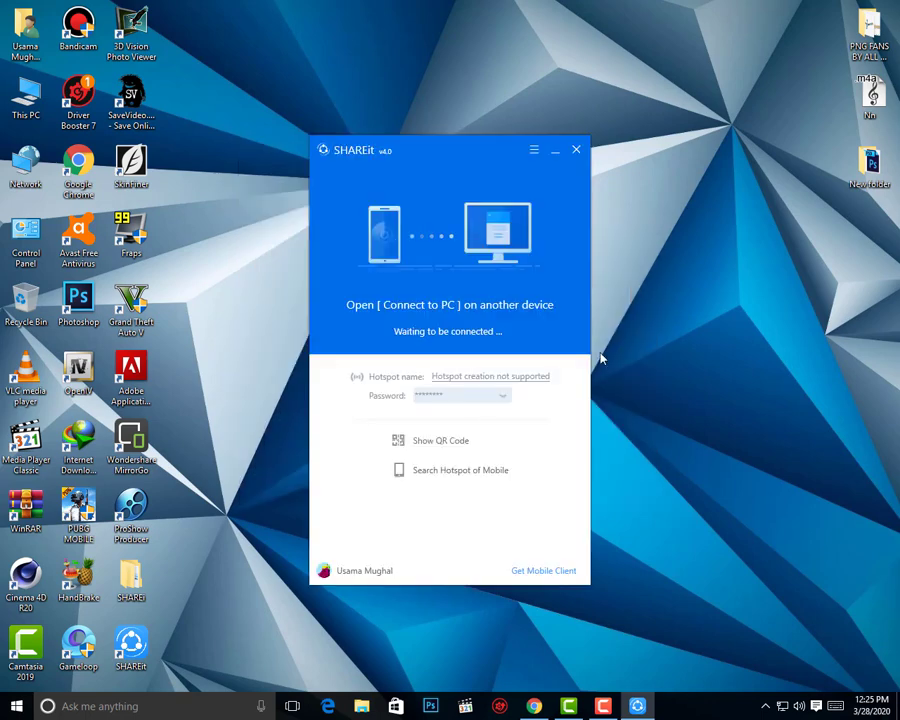
{"action": "right_click", "coordinate": [651, 311]}
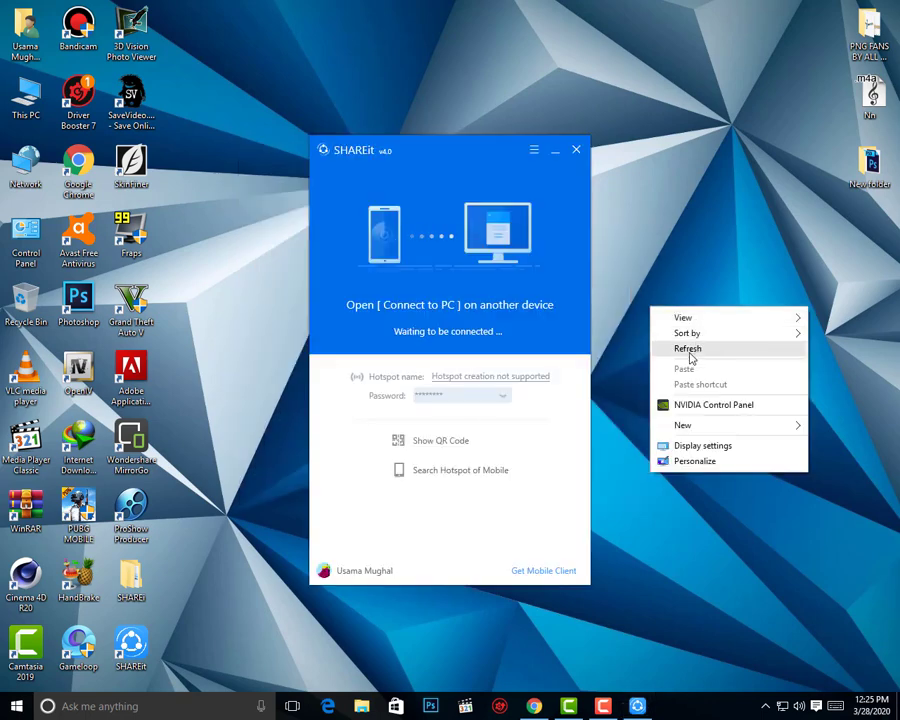
{"action": "left_click", "coordinate": [705, 349]}
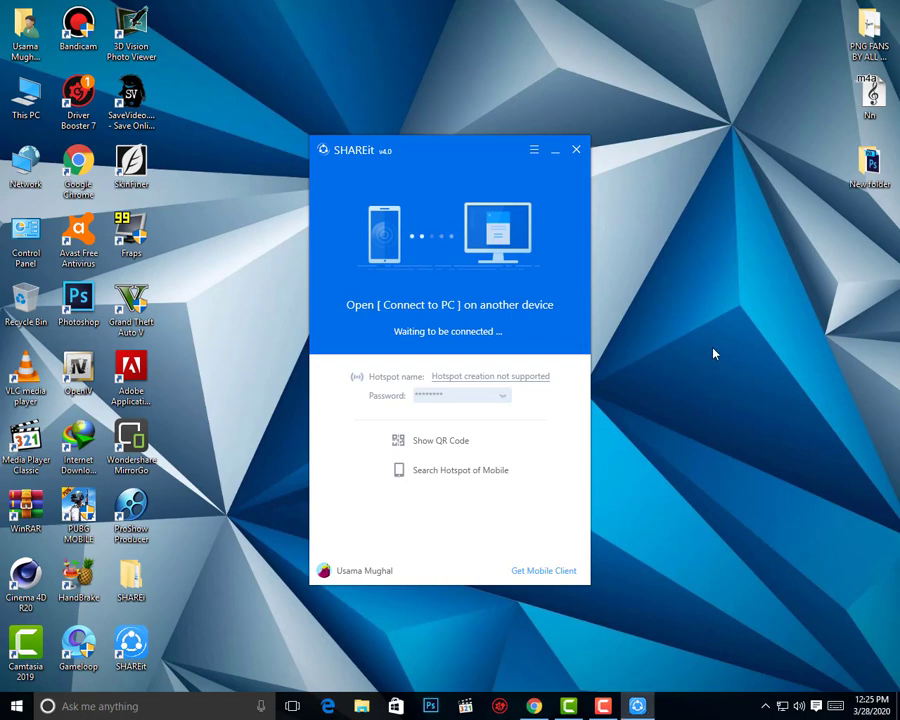
{"action": "left_click_drag", "start_coordinate": [401, 165], "coordinate": [272, 149]}
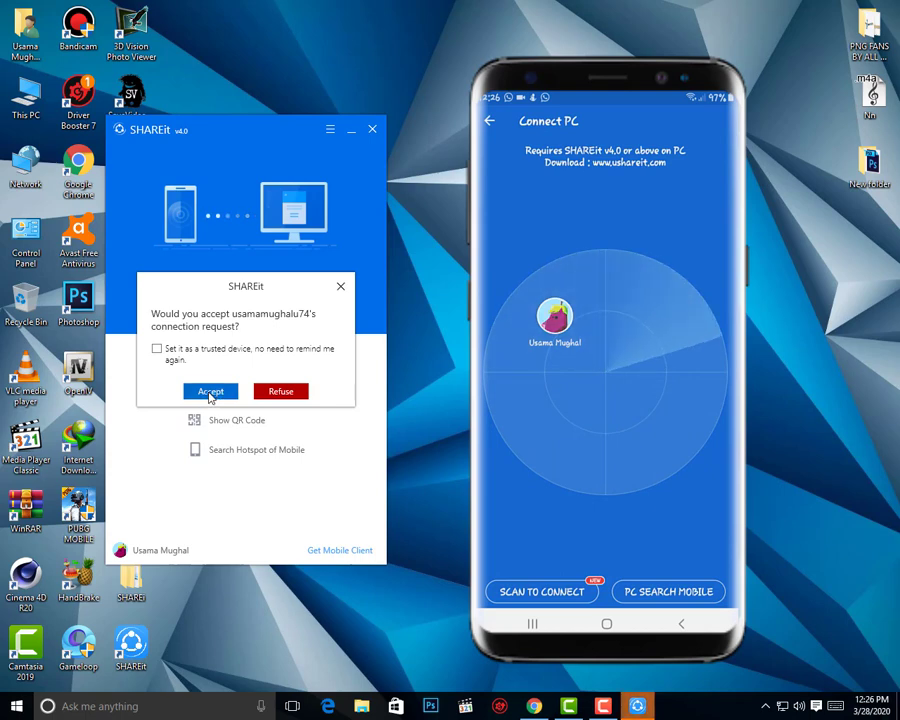
{"action": "left_click", "coordinate": [211, 392]}
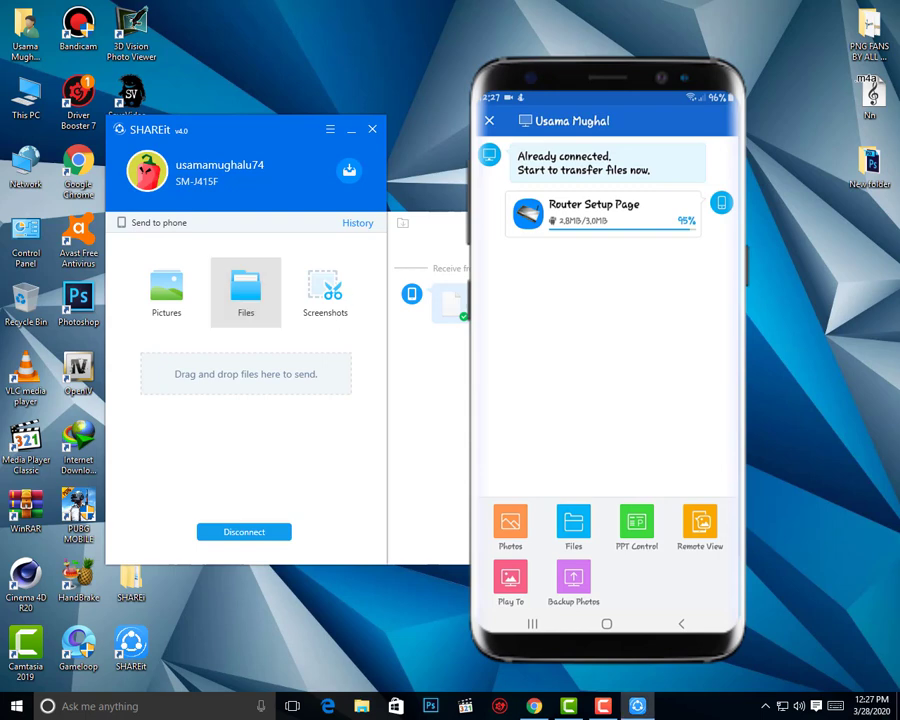
Step: Send the file DG YouTube_Channel_Art_Template copy from the Documents folder to the connected phone
{"action": "left_click", "coordinate": [245, 290]}
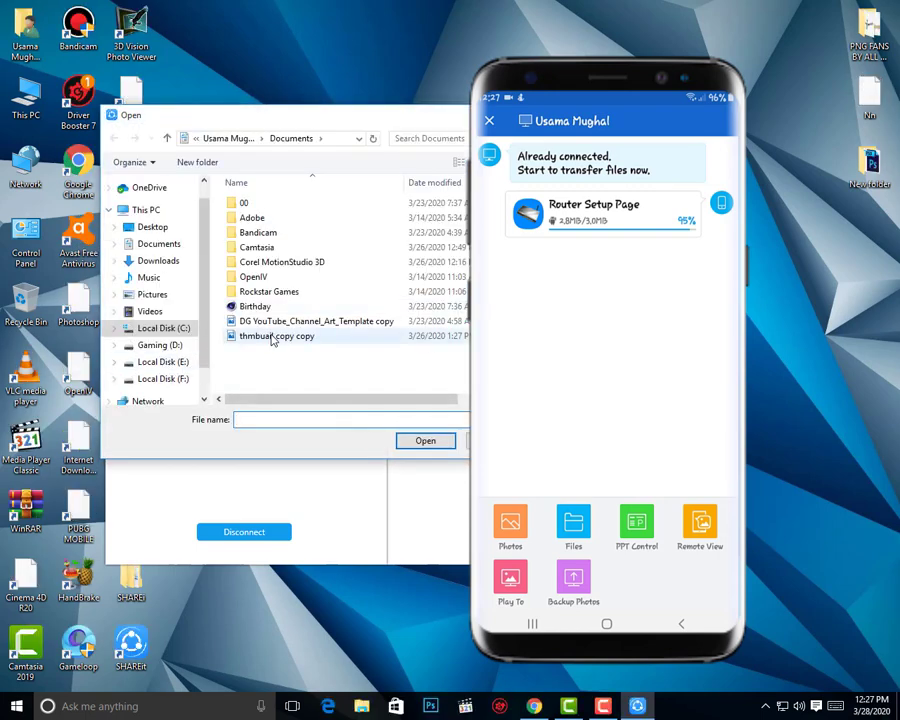
{"action": "left_click", "coordinate": [280, 322]}
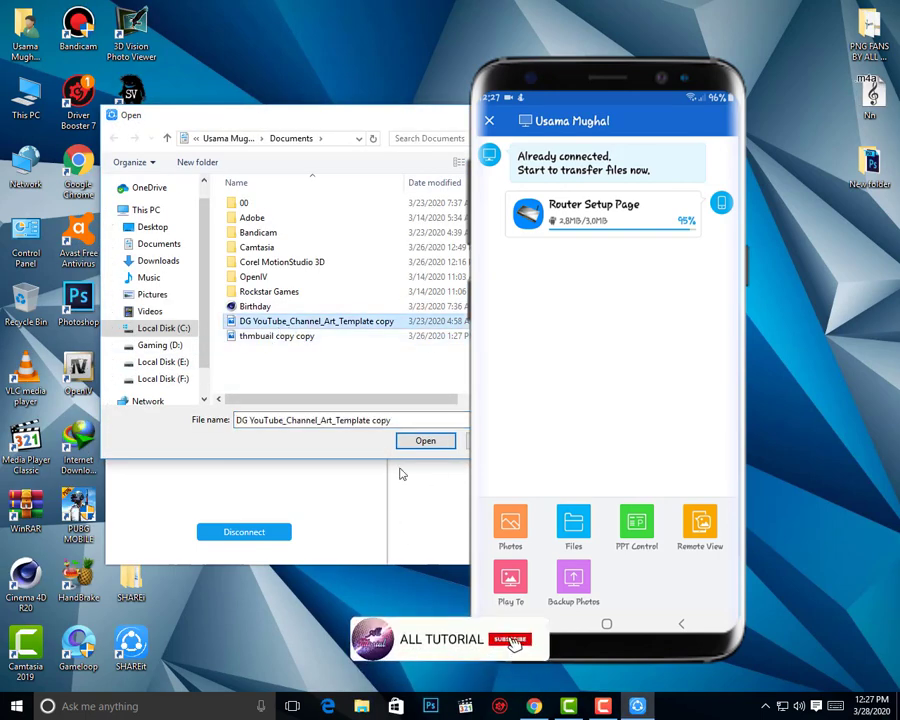
{"action": "left_click", "coordinate": [425, 443]}
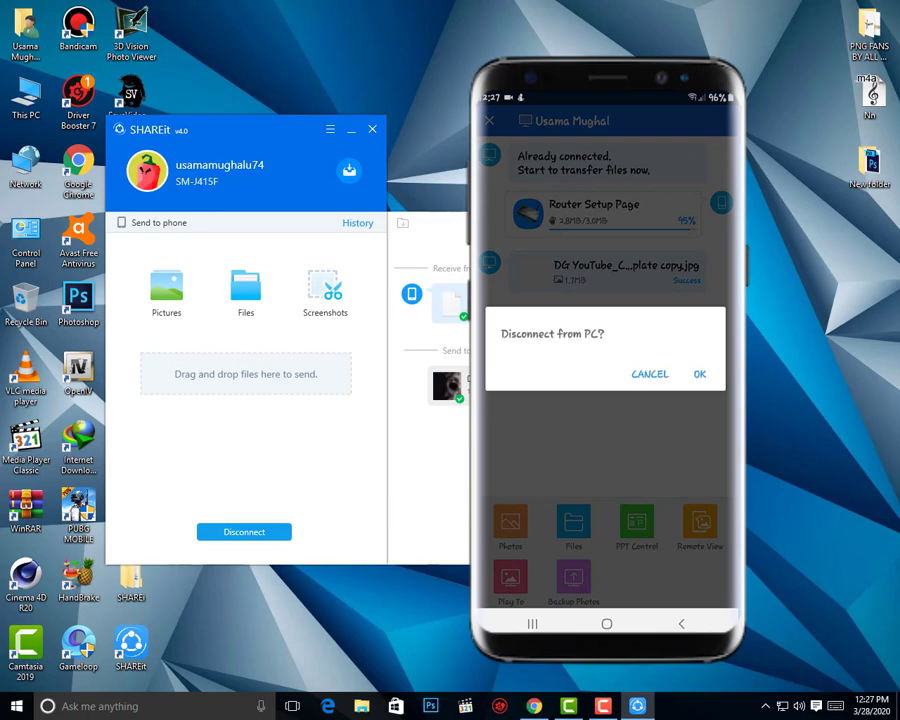
Step: Move the SHAREit window closer to the middle of the desktop and refresh the desktop
{"action": "left_click_drag", "start_coordinate": [253, 125], "coordinate": [376, 97]}
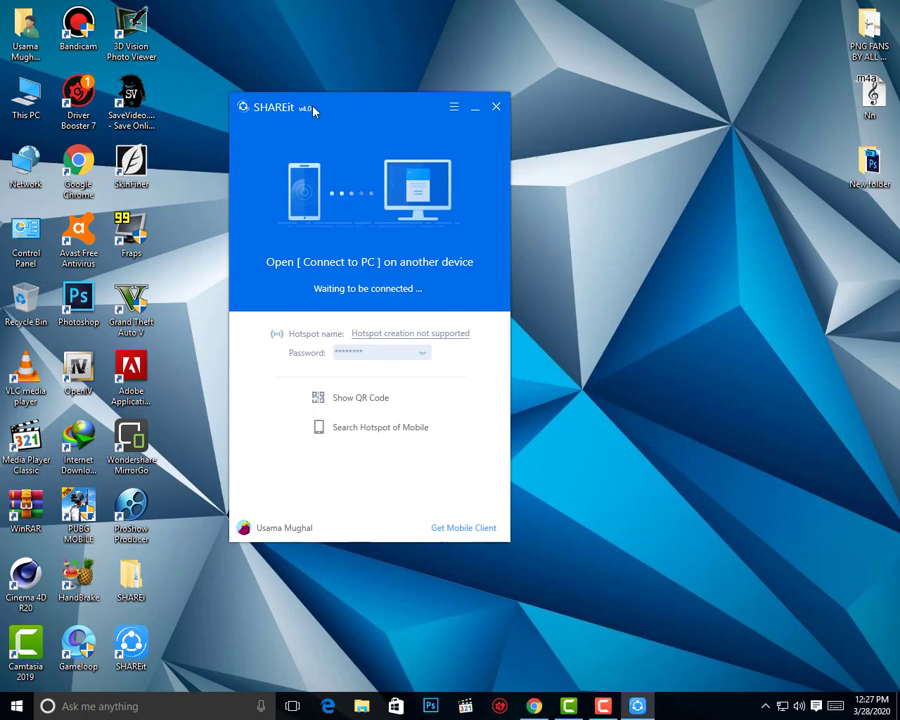
{"action": "right_click", "coordinate": [615, 67]}
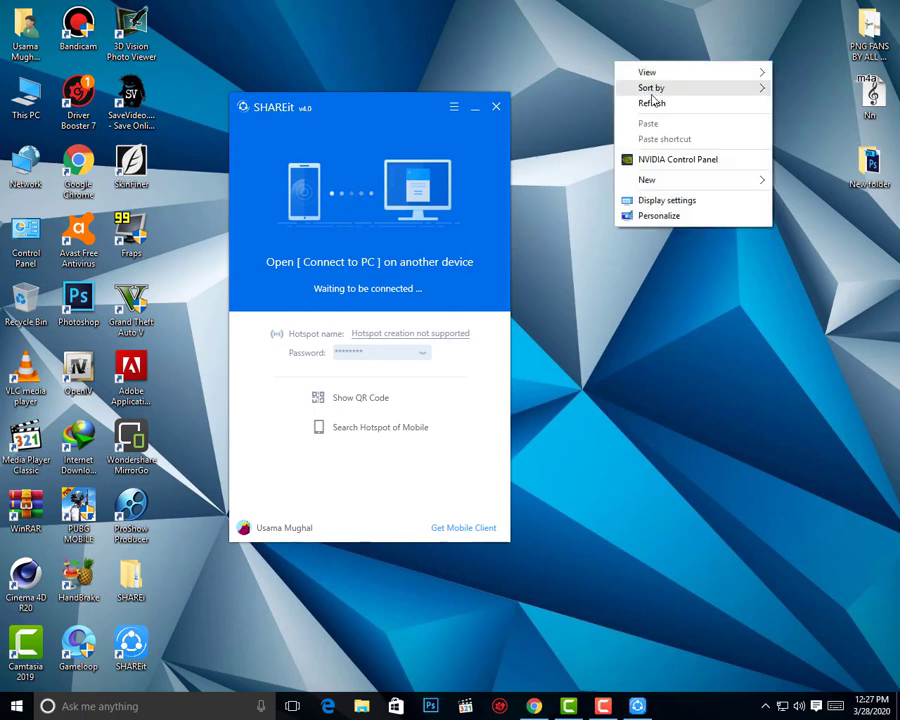
{"action": "left_click", "coordinate": [648, 102]}
{"action": "right_click", "coordinate": [639, 75]}
{"action": "left_click", "coordinate": [672, 117]}
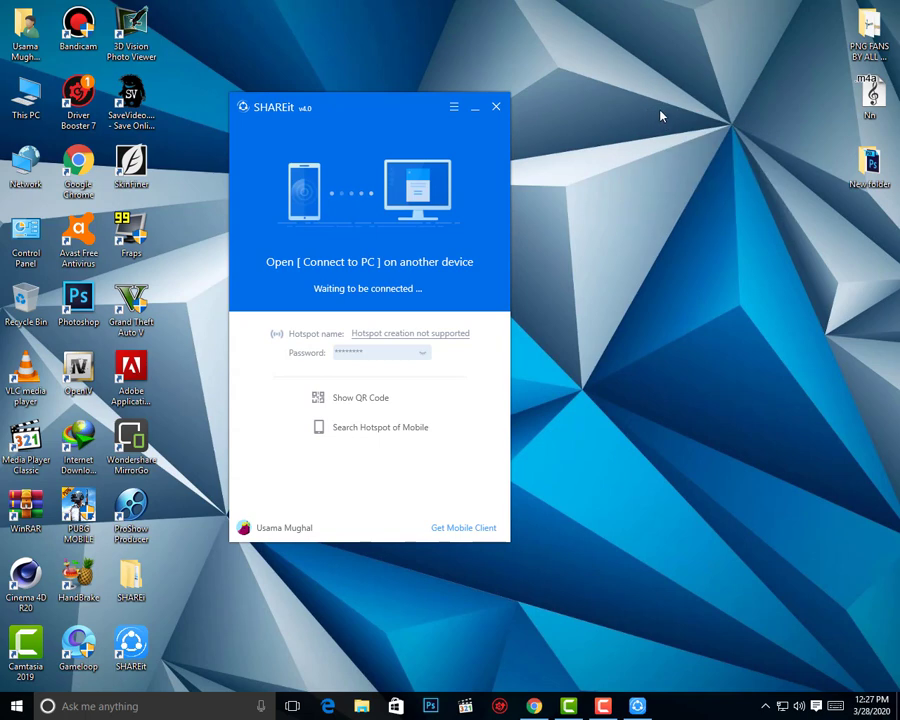
Step: Change the avatar to the purple grapes in SHAREit's settings and save the change
{"action": "left_click_drag", "start_coordinate": [345, 104], "coordinate": [370, 93]}
{"action": "left_click", "coordinate": [478, 98]}
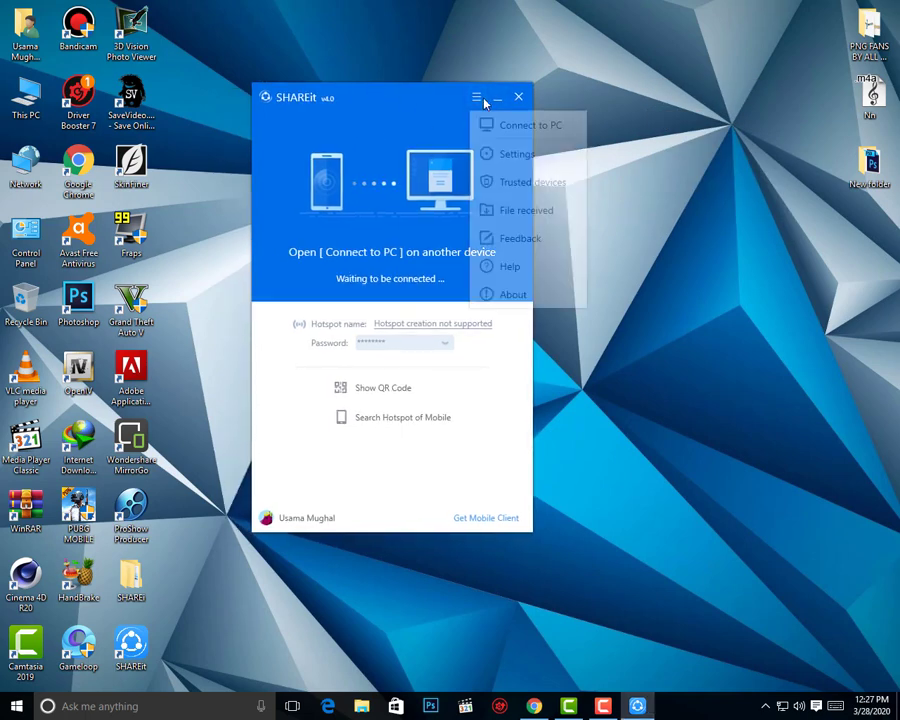
{"action": "left_click", "coordinate": [510, 156]}
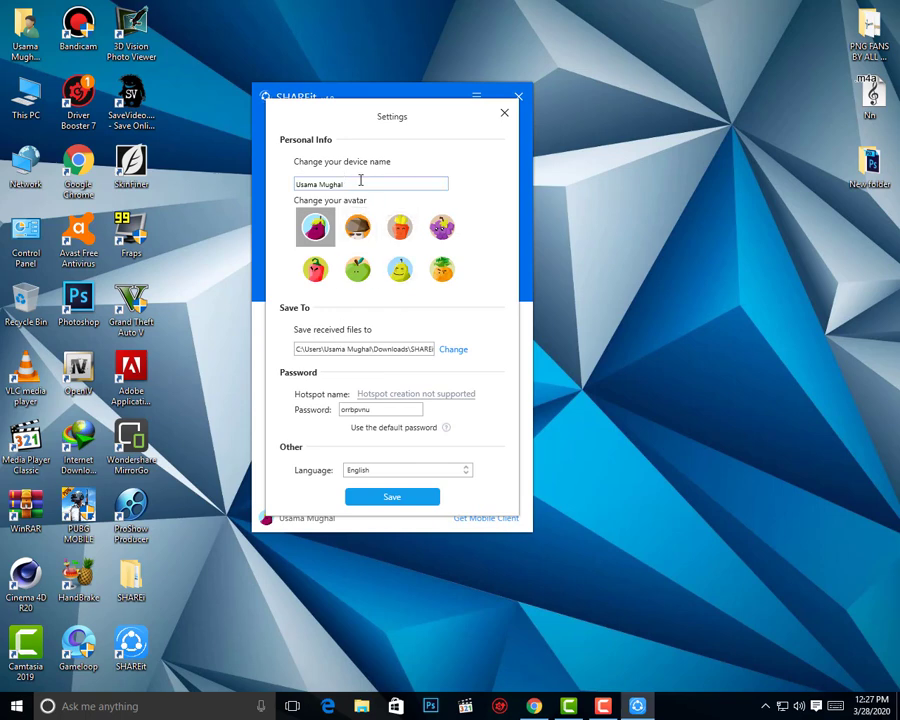
{"action": "left_click", "coordinate": [442, 227]}
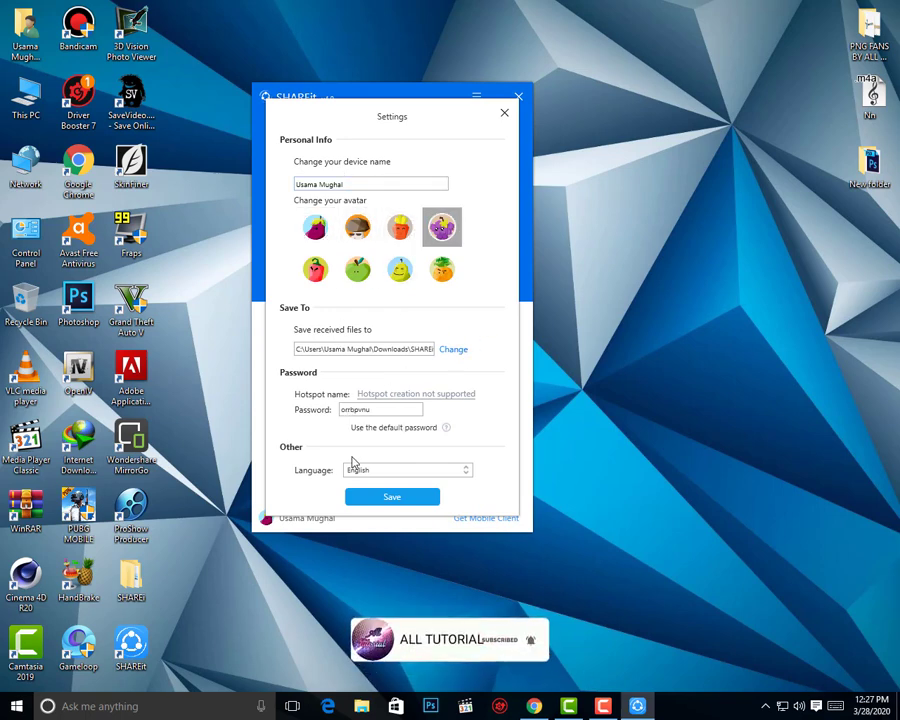
{"action": "left_click", "coordinate": [366, 498]}
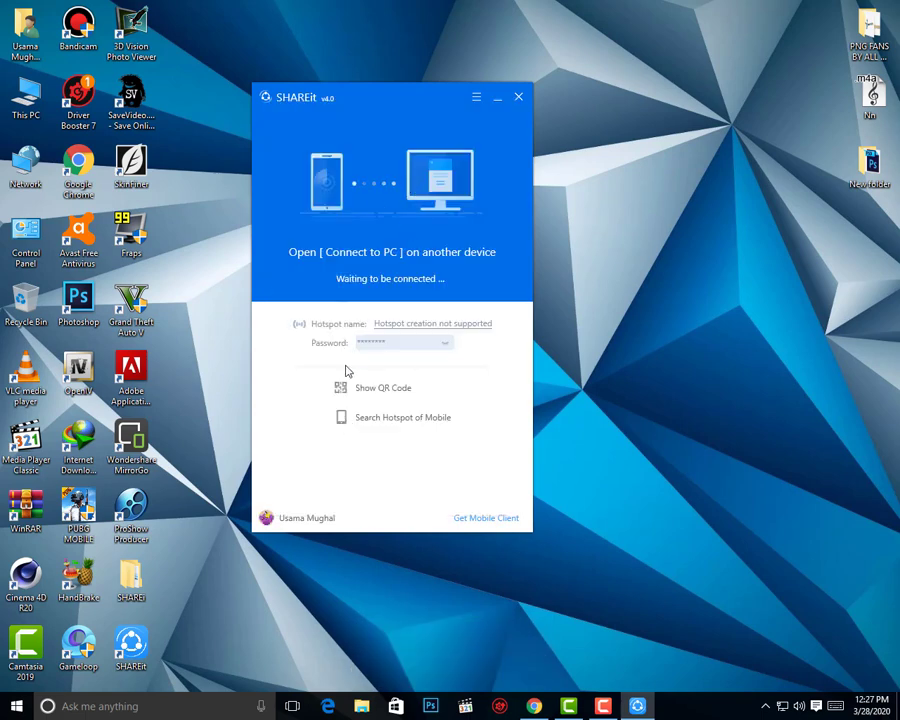
Step: Close SHAREit and refresh the desktop
{"action": "left_click", "coordinate": [518, 96]}
{"action": "right_click", "coordinate": [413, 86]}
{"action": "left_click", "coordinate": [458, 124]}
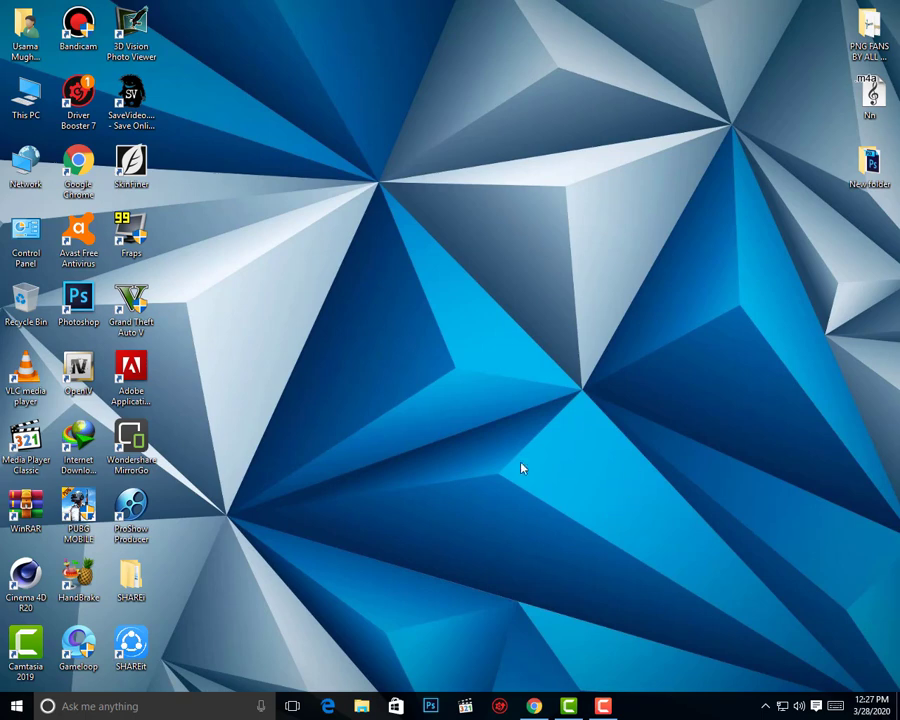
{"action": "right_click", "coordinate": [458, 455]}
{"action": "left_click", "coordinate": [502, 490]}
Step: Bring up the Chrome window to look at its open page, and minimize it again
{"action": "left_click", "coordinate": [535, 706]}
{"action": "left_click_drag", "start_coordinate": [272, 308], "coordinate": [208, 308]}
{"action": "left_click", "coordinate": [818, 10]}
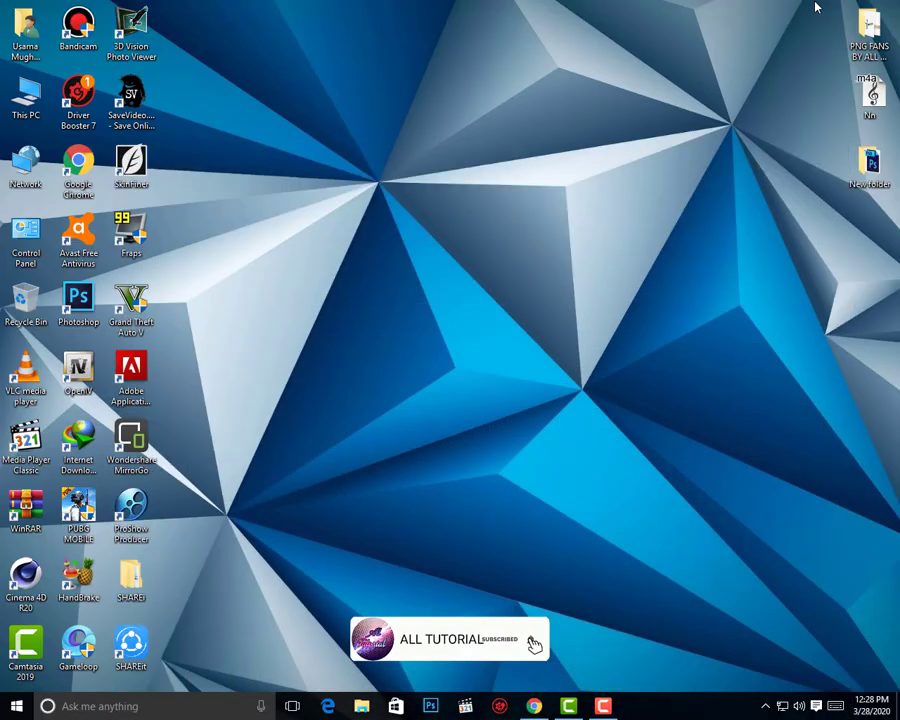